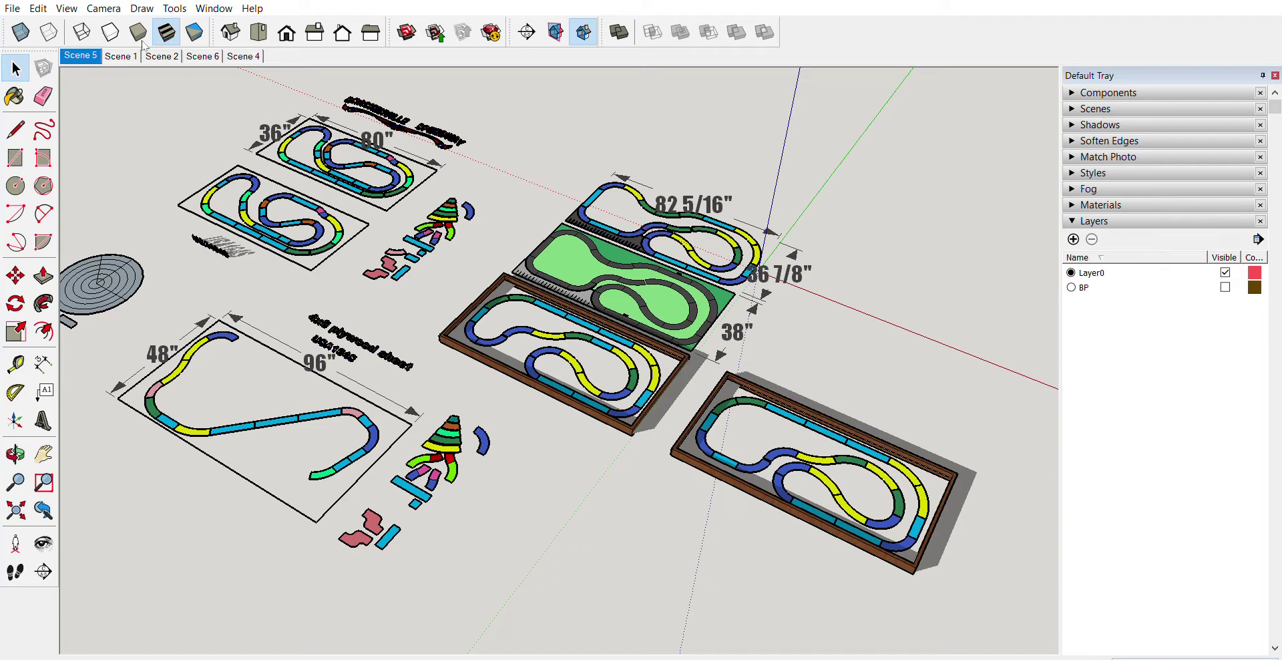
Jump to Scene 1, the close-up of the red, white and blue USA164S lettering.
left_click(122, 54)
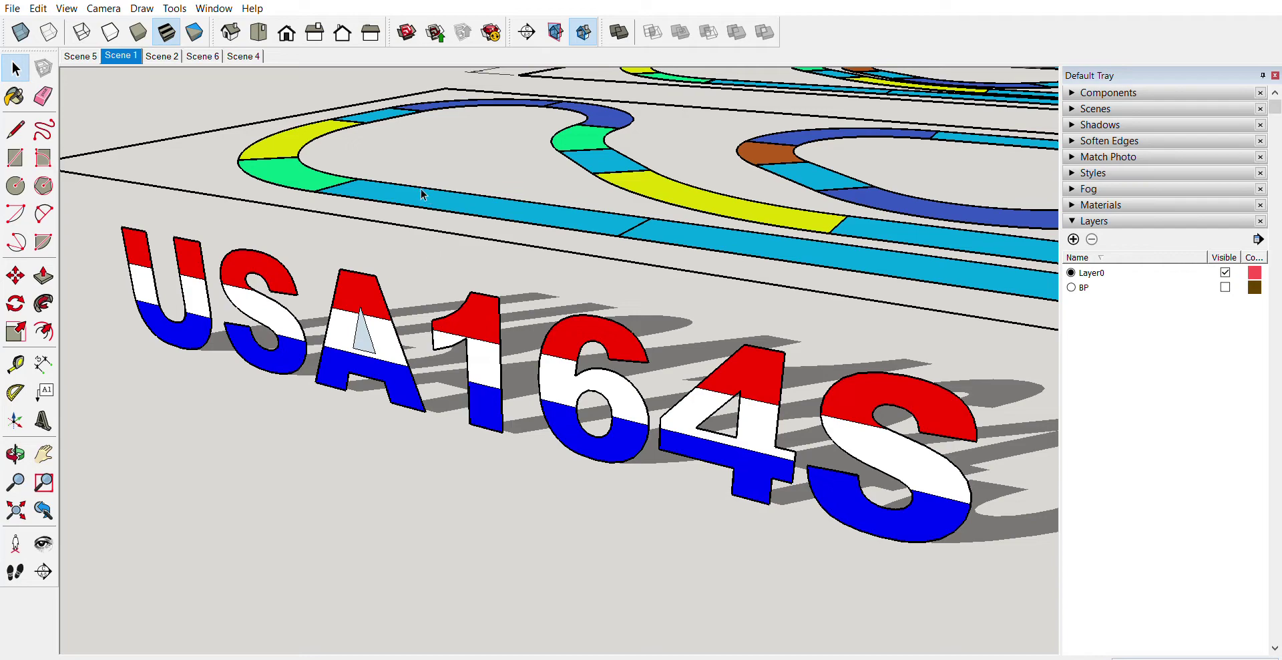
Switch to Scene 2, the top view of all layouts with the 80", 96" and 48" dimensions.
left_click(164, 56)
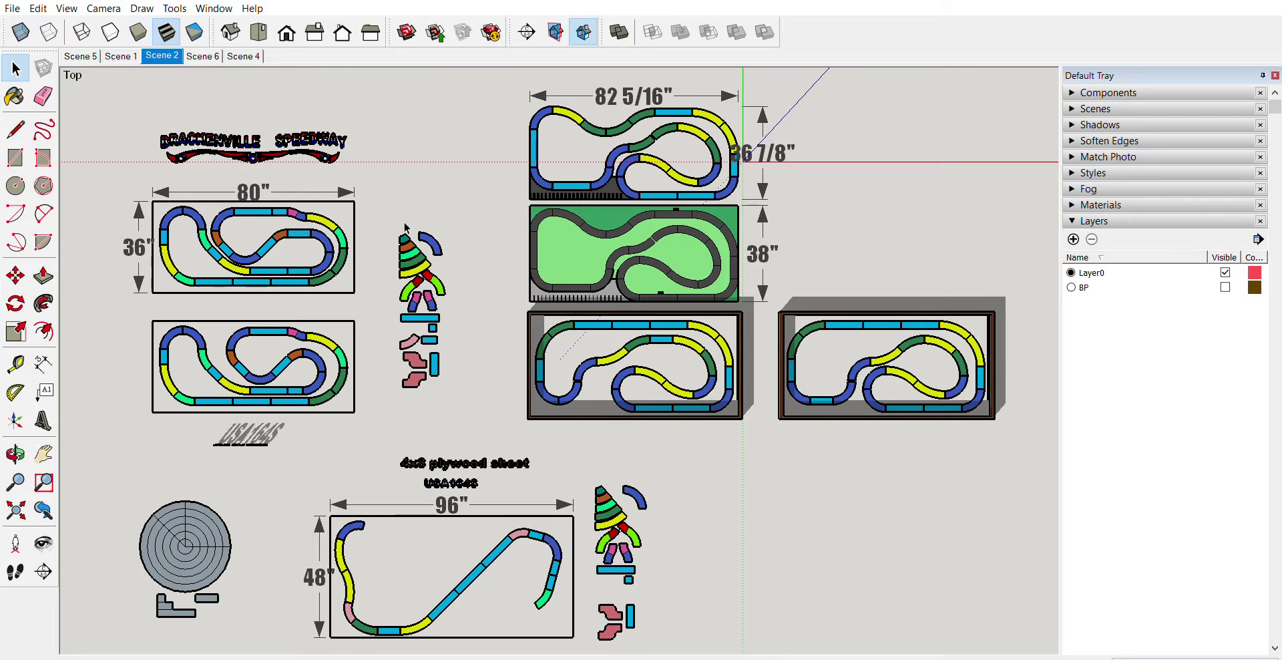
Zoom in to inspect the spare track pieces, then go to Scene 6 beside the grey disc.
scroll(374, 226, "up", 3)
scroll(371, 228, "up", 5)
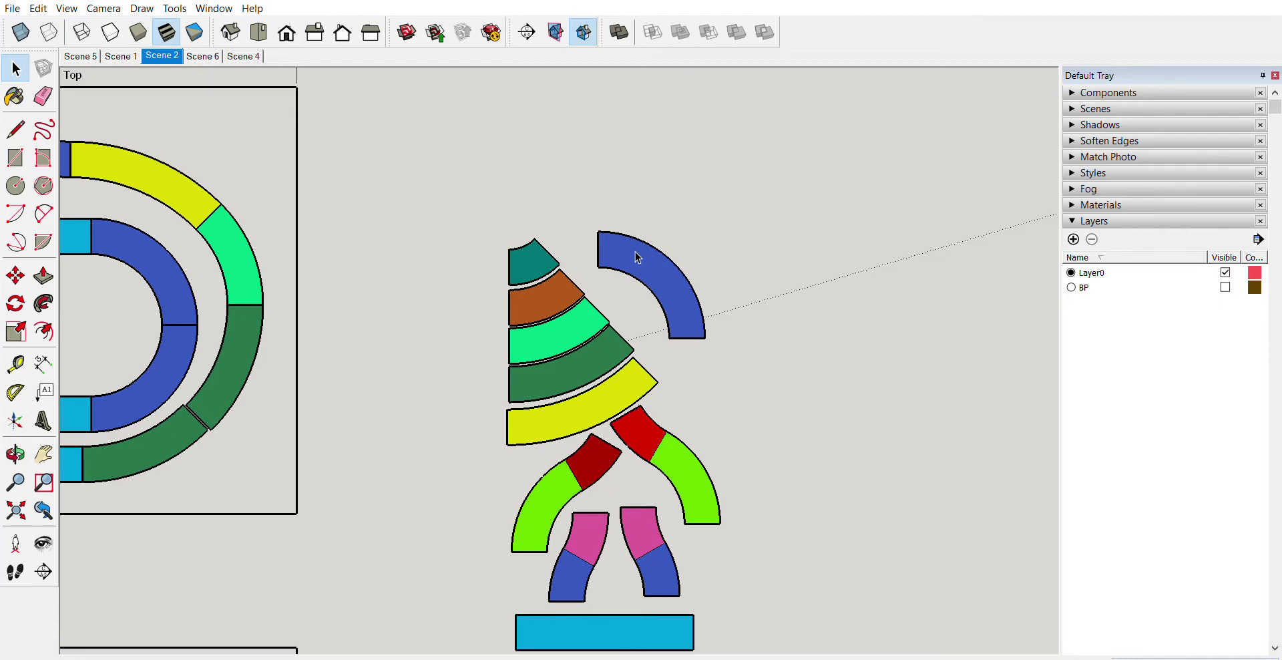
scroll(593, 178, "down", 5)
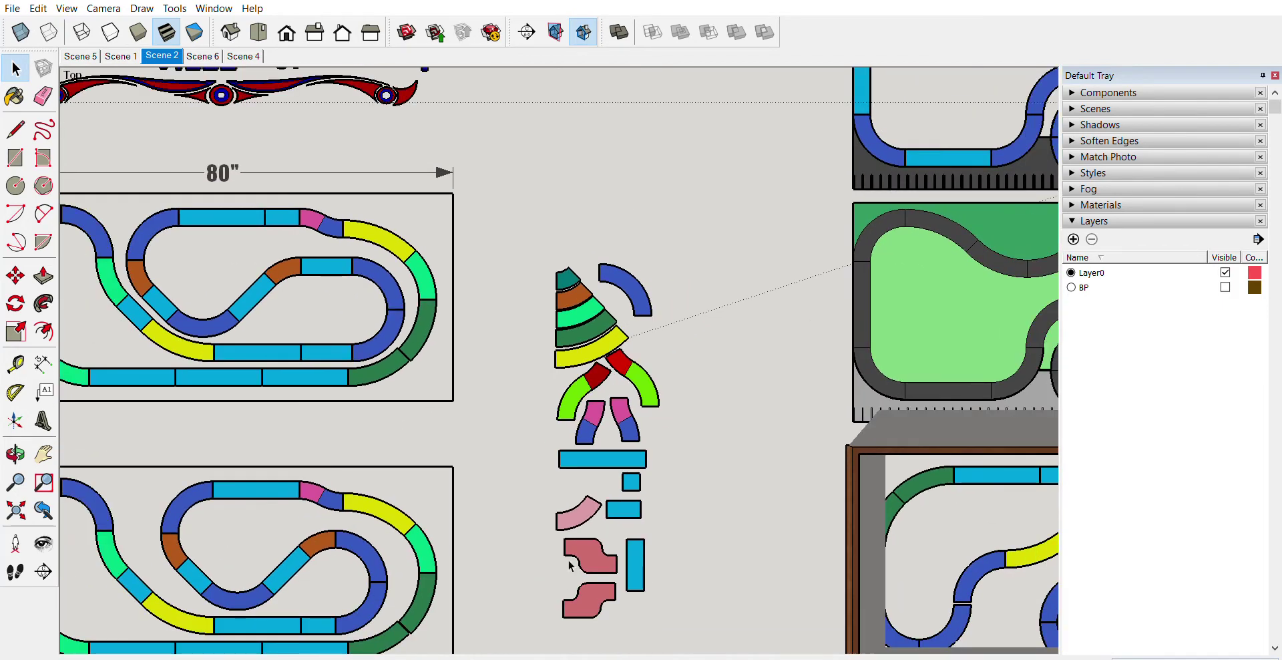
scroll(640, 611, "up", 3)
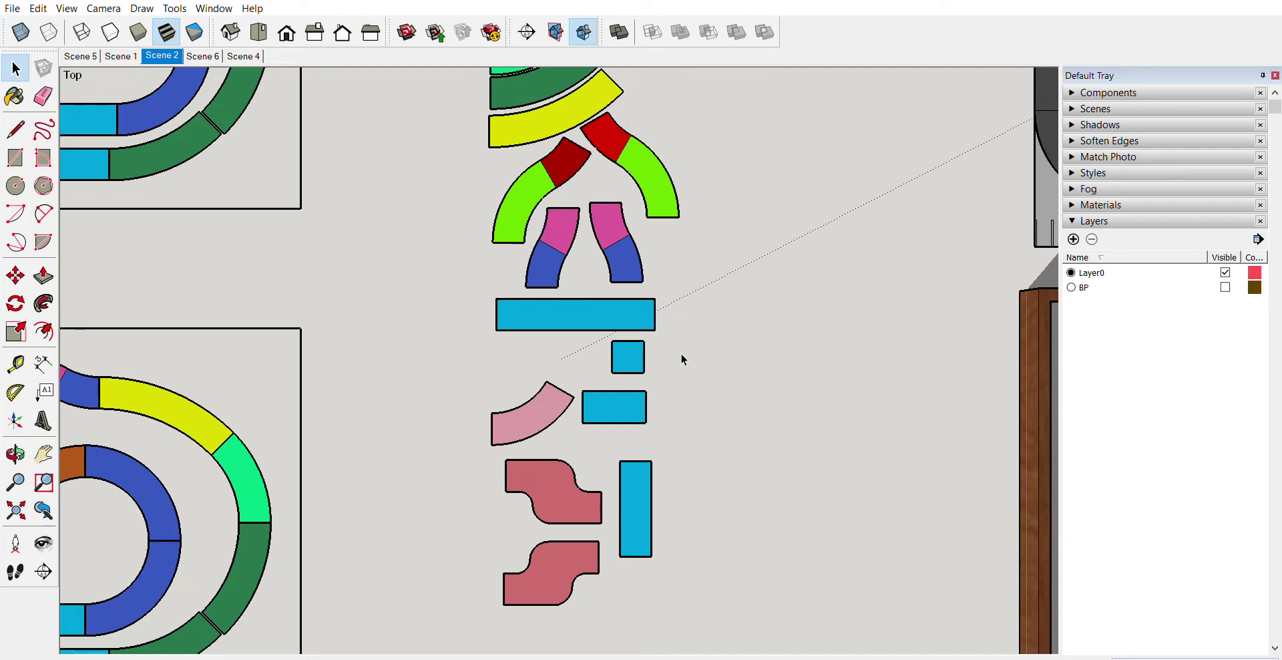
scroll(581, 557, "up", 5)
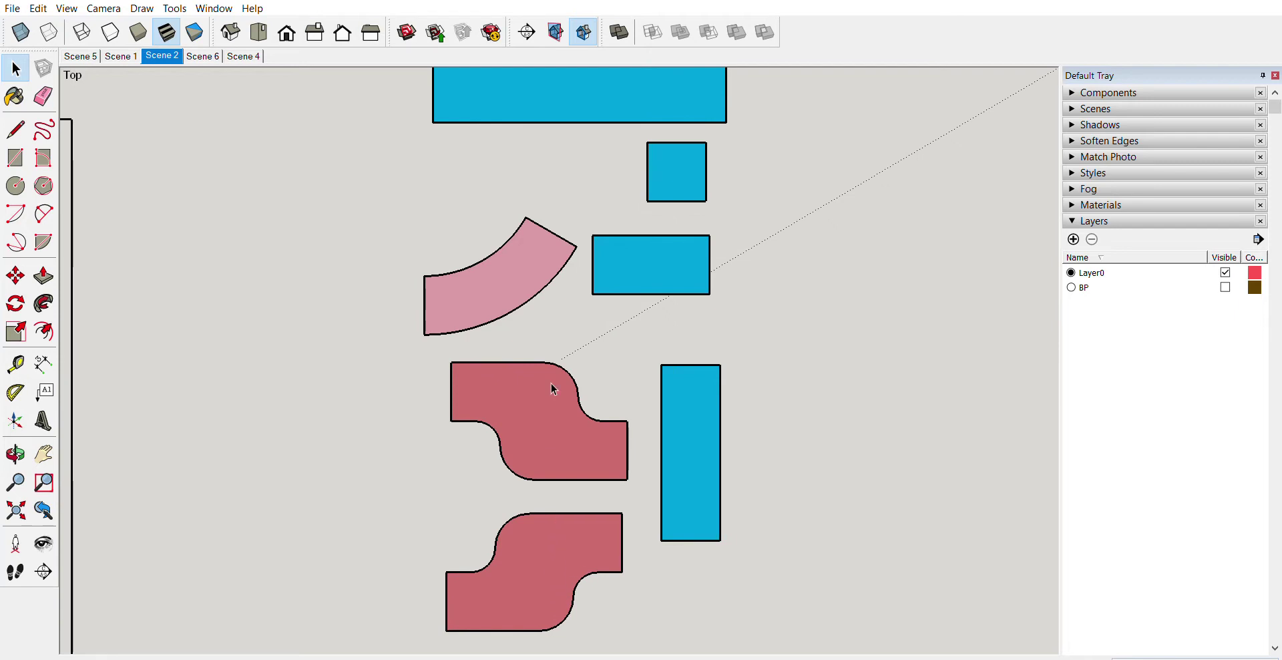
scroll(484, 513, "down", 4)
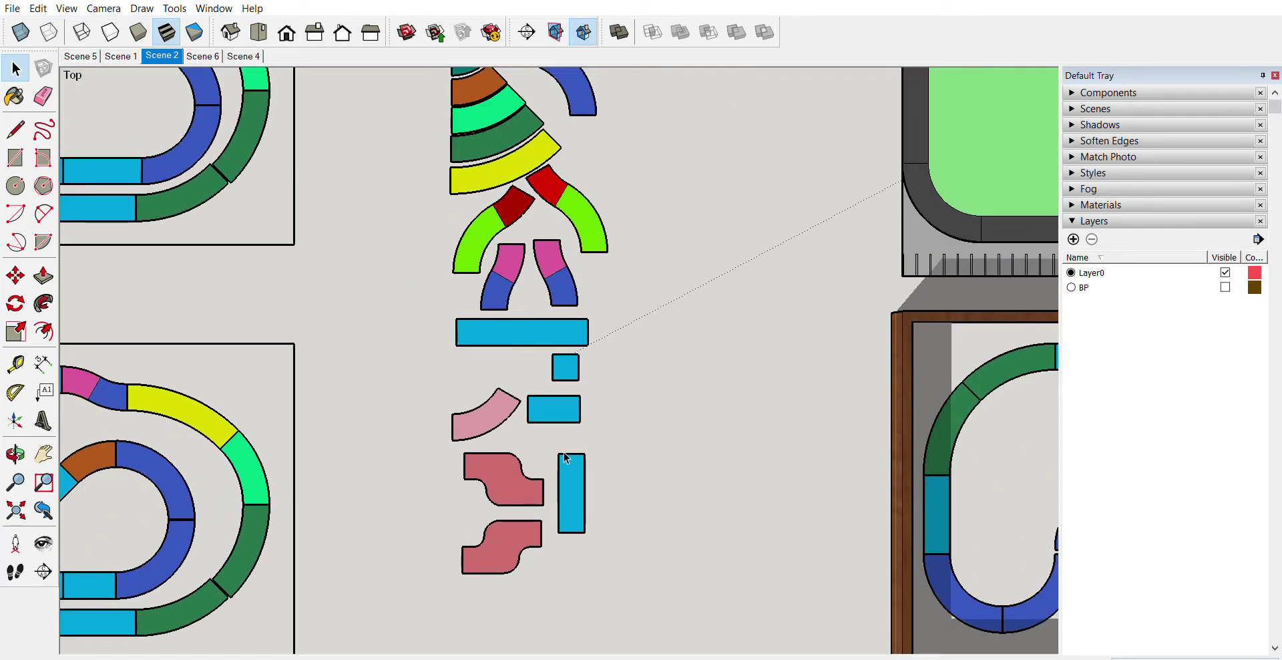
scroll(601, 448, "down", 3)
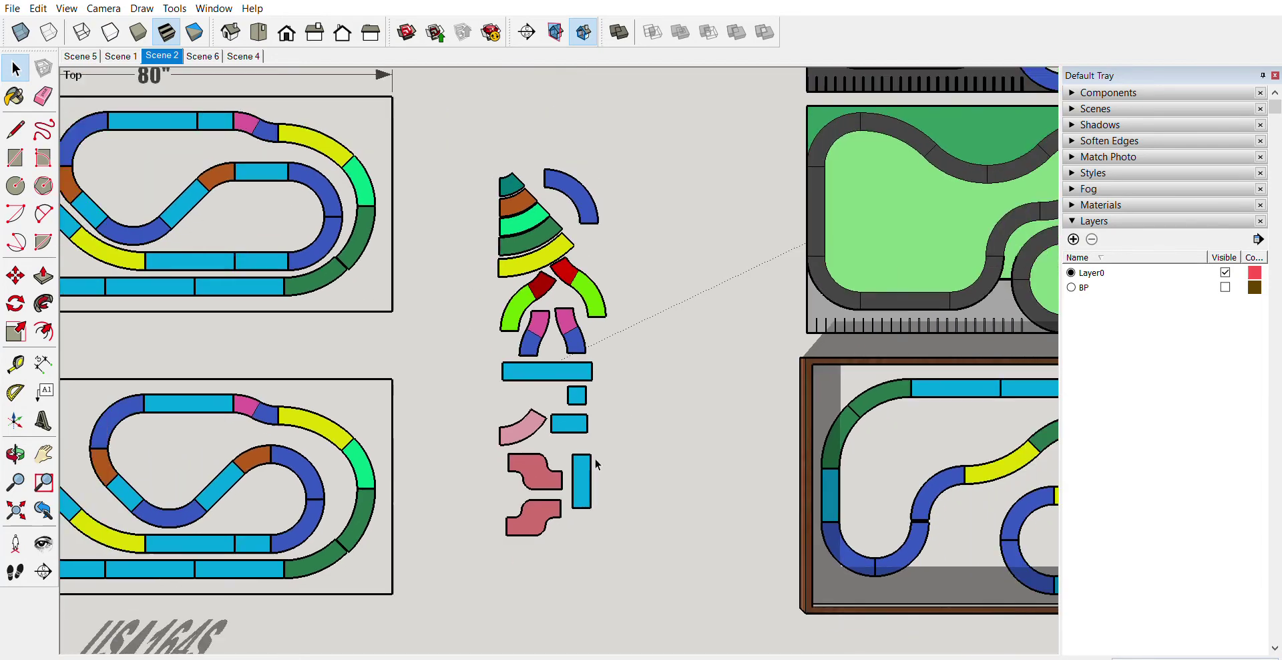
scroll(604, 448, "down", 2)
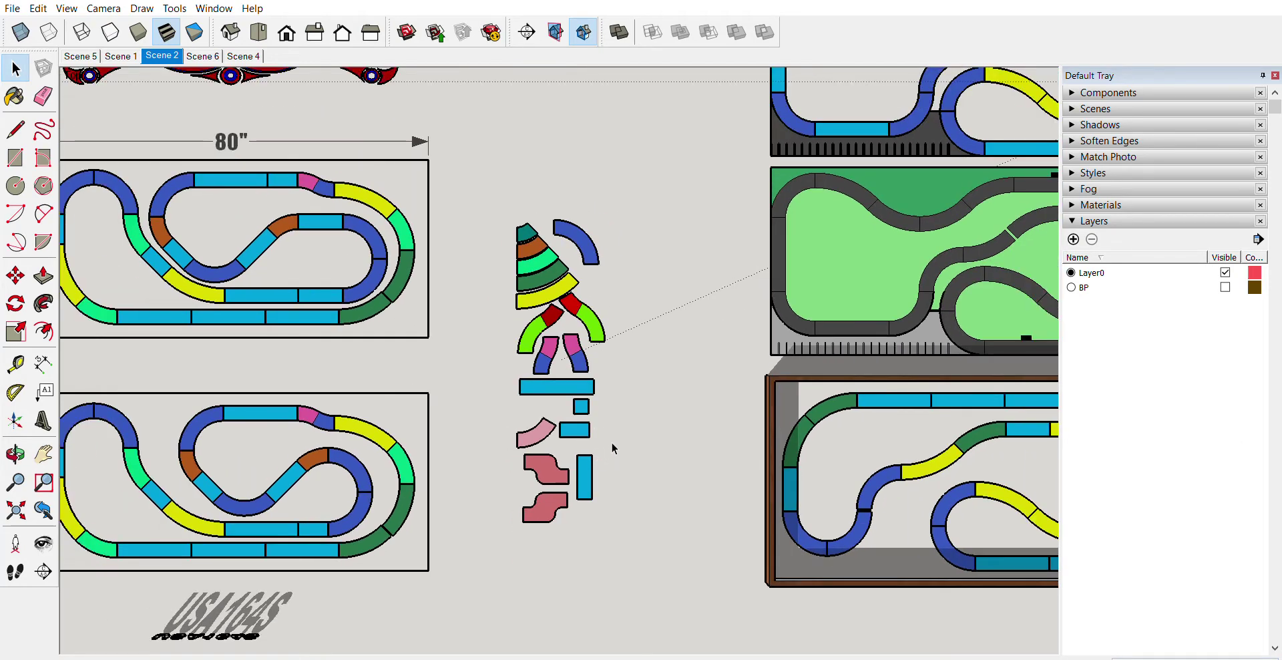
scroll(611, 443, "down", 2)
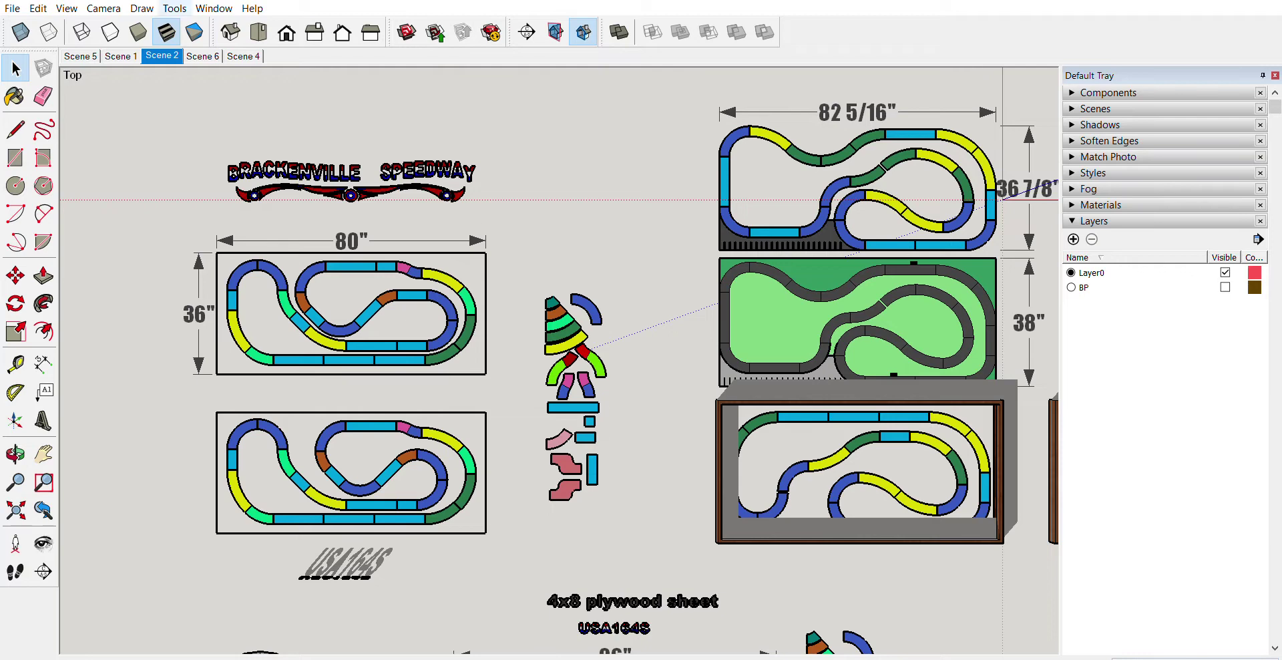
left_click(202, 55)
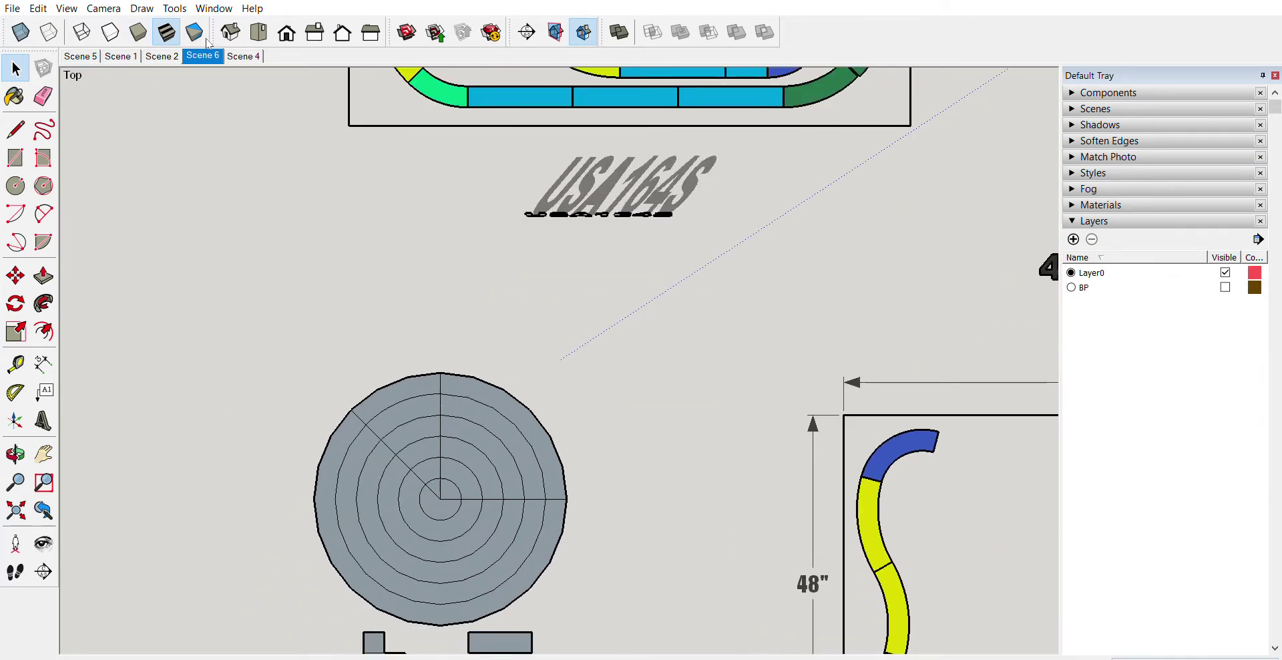
Flip back to Scene 2 and forward to Scene 6, then select an inner disc ring sector.
key("Page_Up")
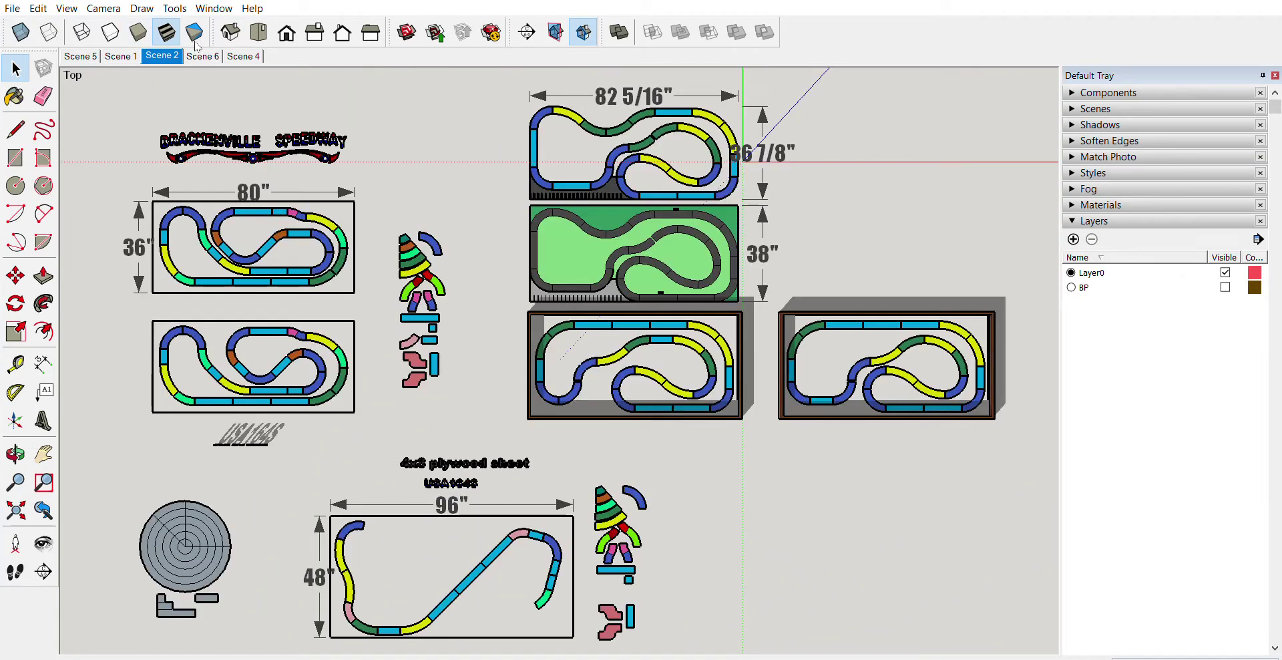
key("Page_Down")
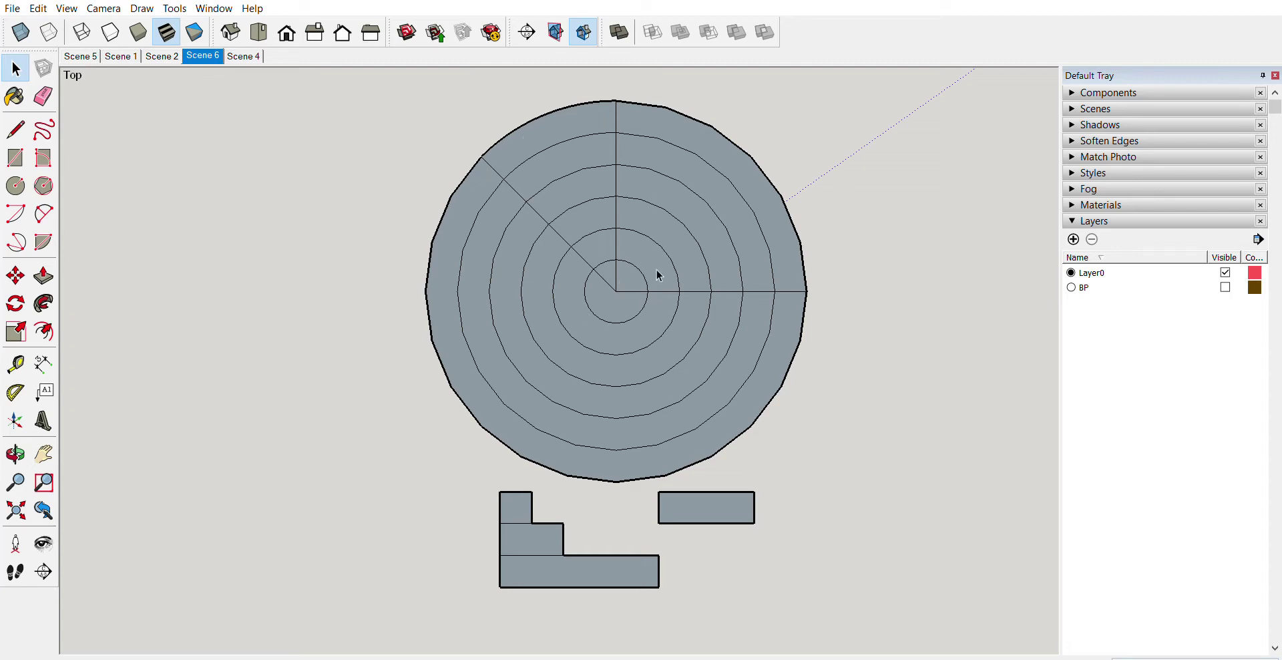
left_click(615, 245)
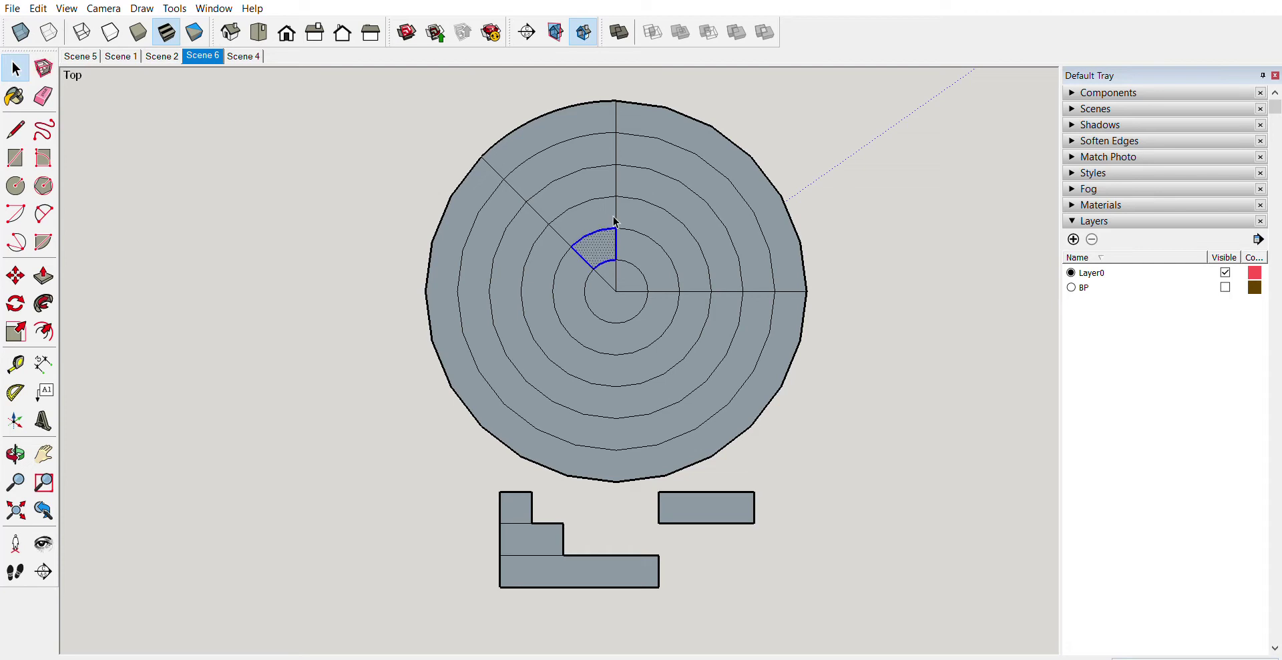
Select the disc's ring sectors one by one outward, ending with the outer sector face and edges.
left_click(615, 213)
left_click(610, 175)
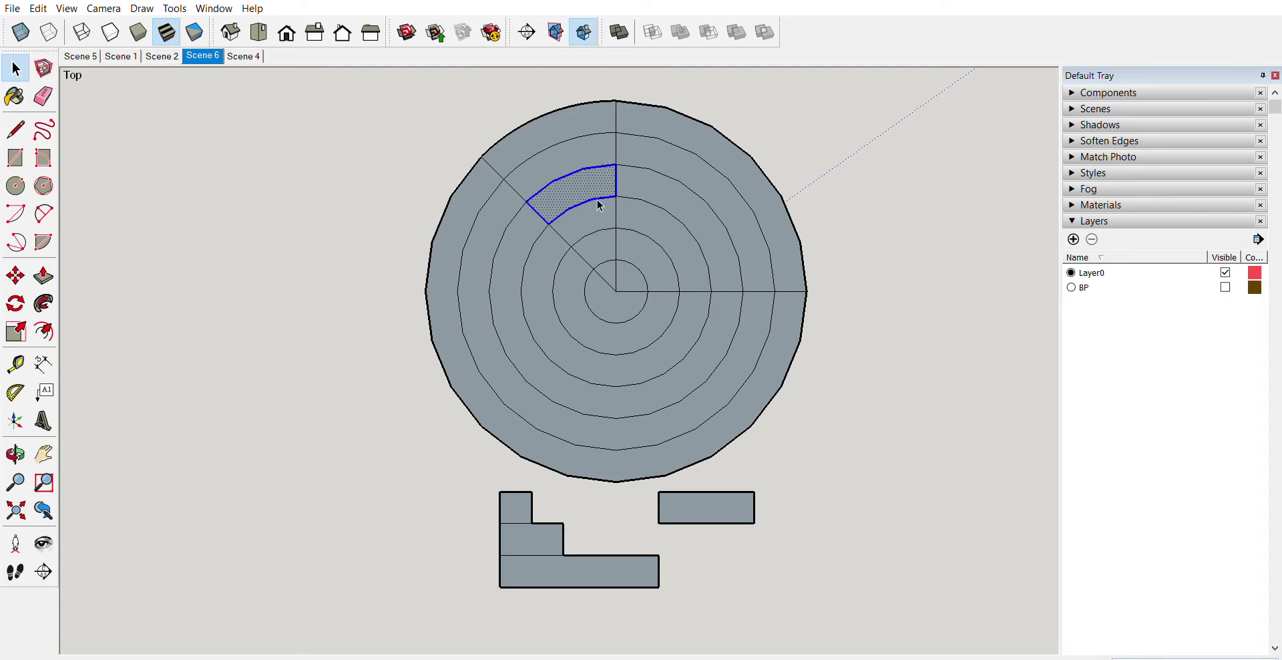
left_click(600, 207)
left_click(597, 175)
left_click(598, 154)
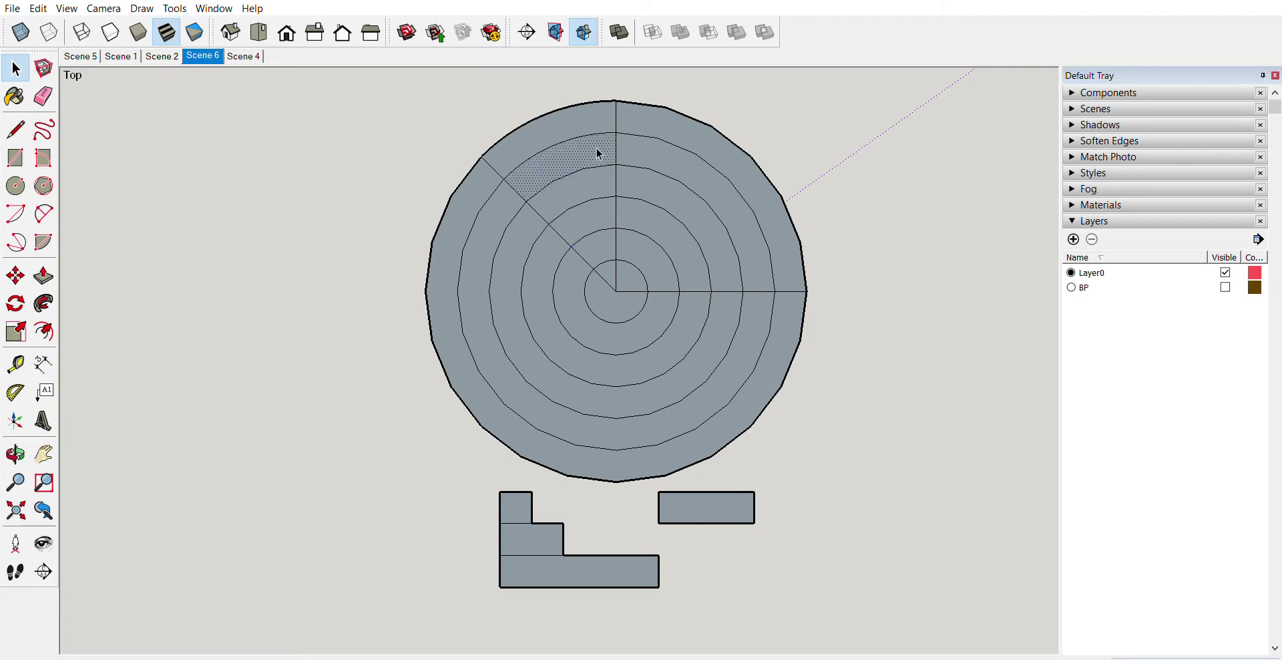
left_click(598, 153)
double_click(587, 109)
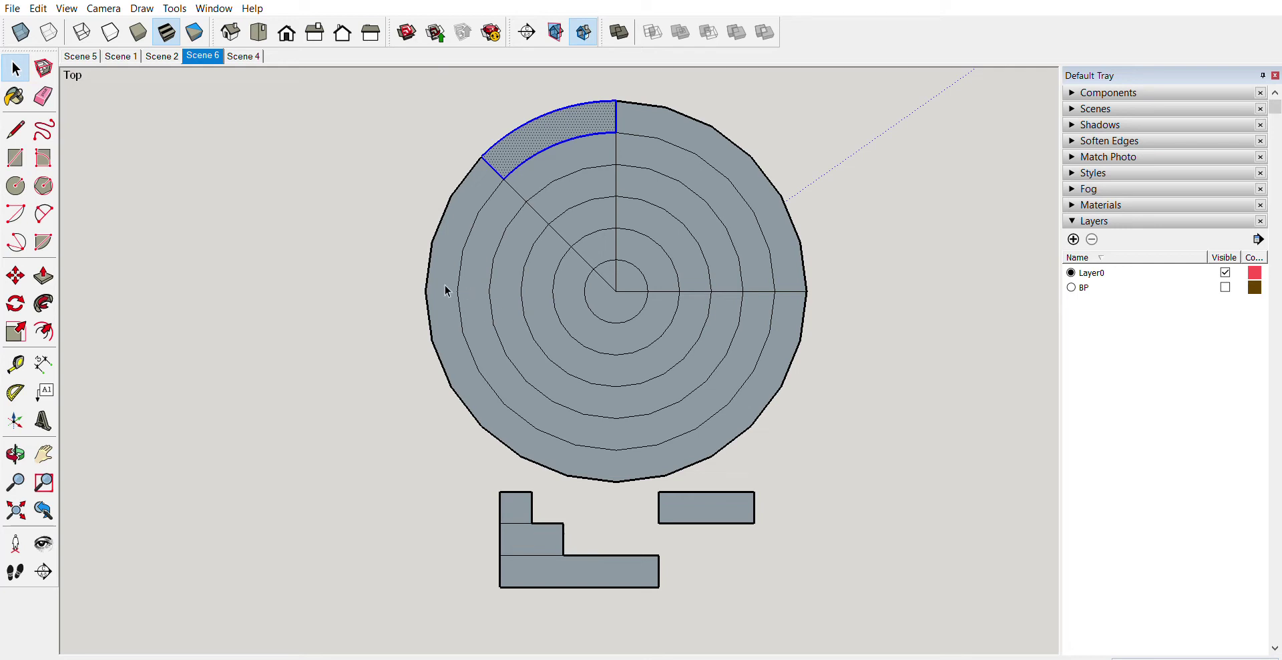
Select all connected disc geometry, then isolate just the upper-right quarter-ring sector.
left_click(438, 225)
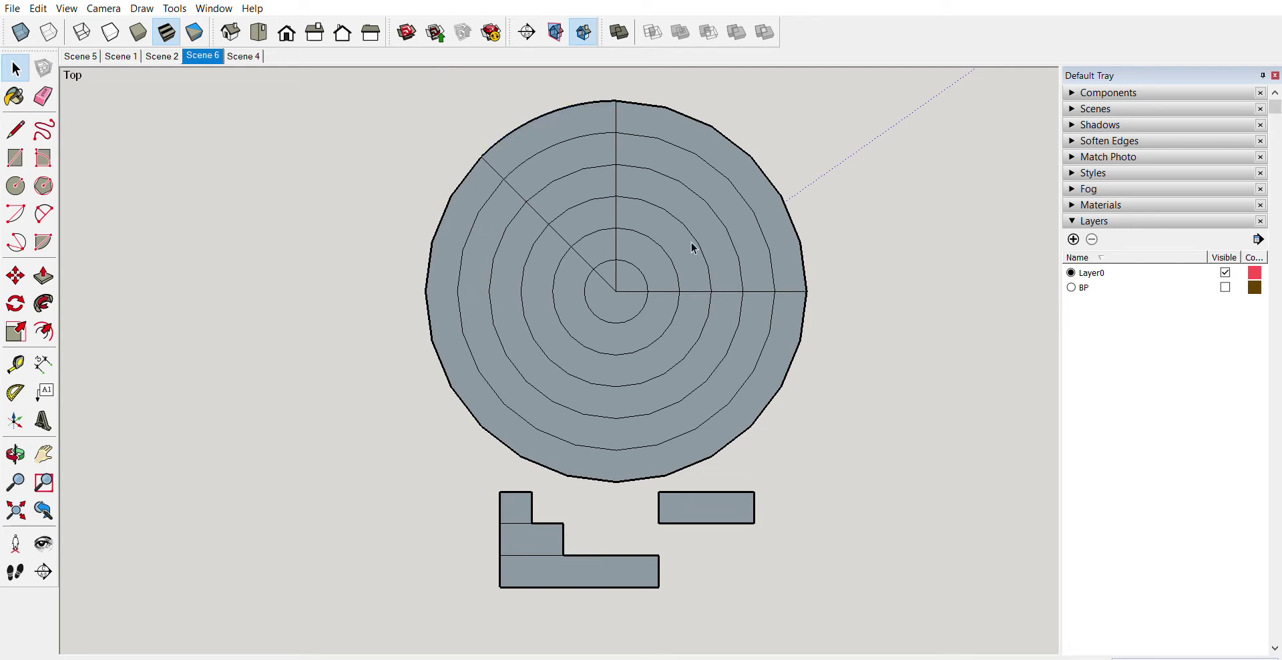
triple_click(694, 248)
left_click(859, 221)
left_click(693, 245)
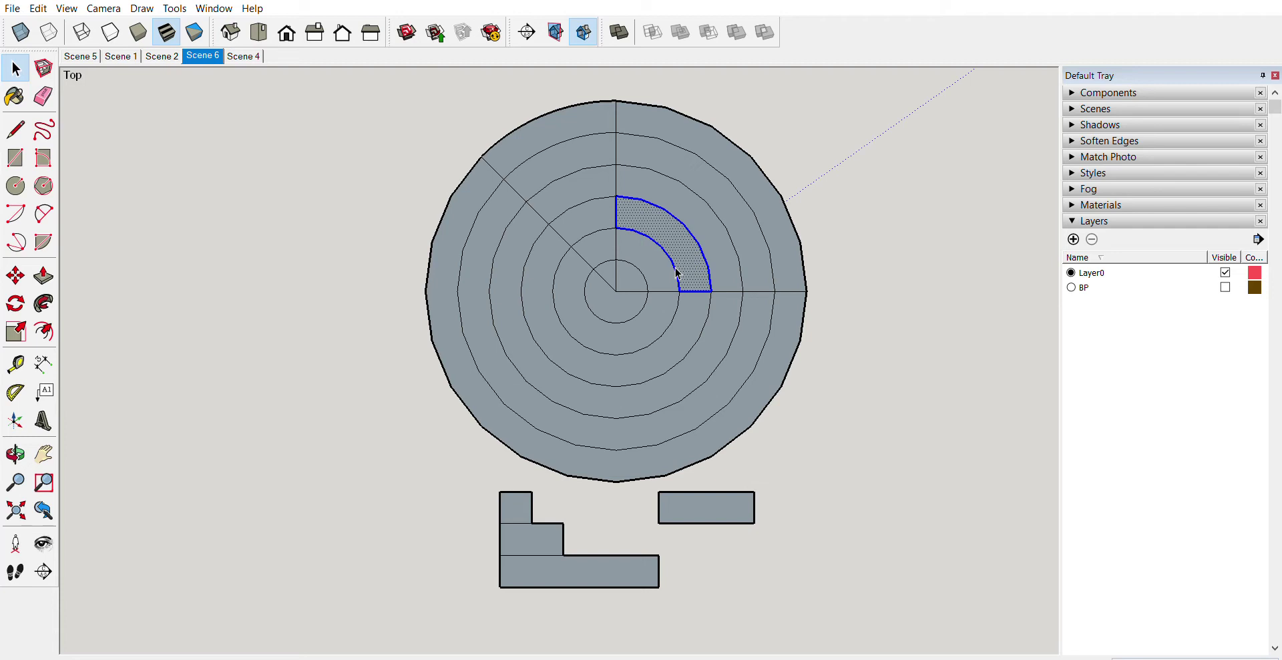
Copy the upper-right quarter-ring sector to a spot right of the disc.
left_click(696, 258, "shift")
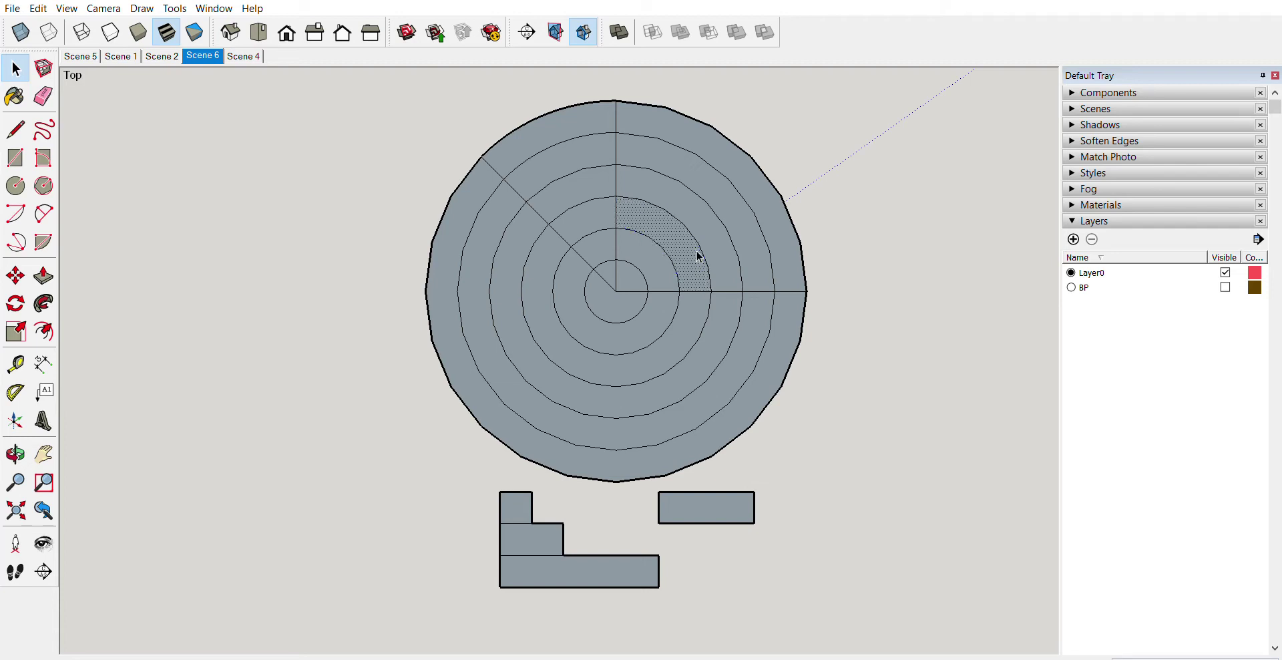
left_click(698, 248)
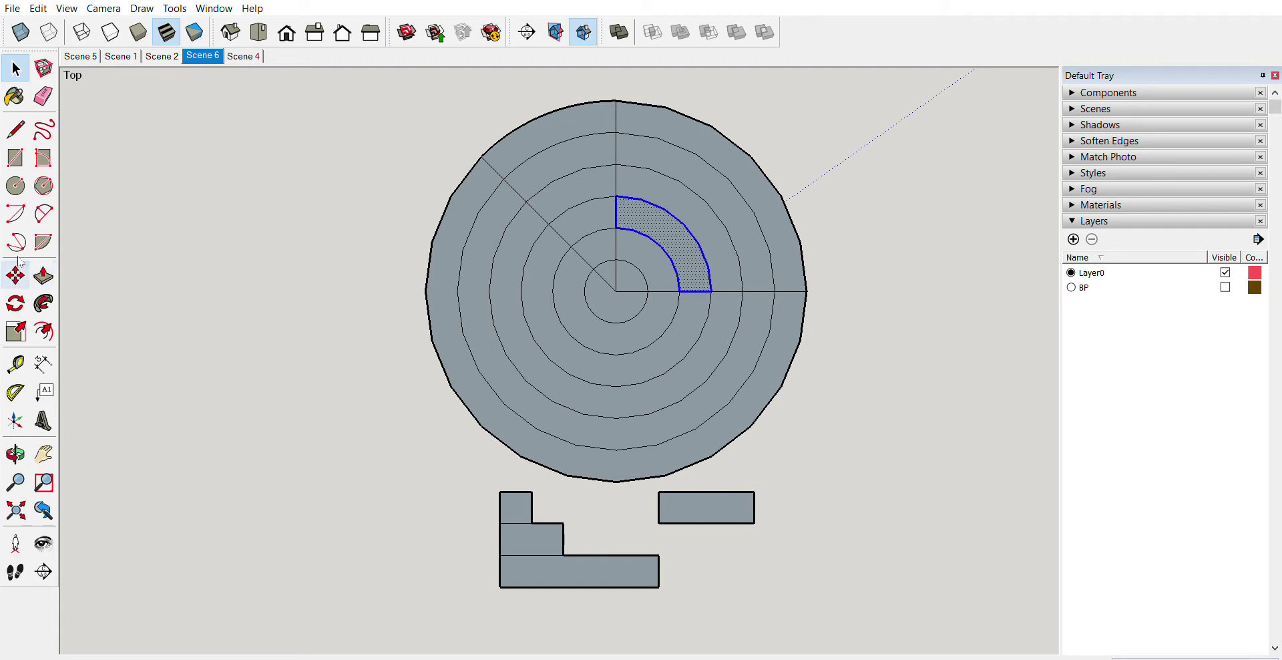
key("m")
left_click(691, 287)
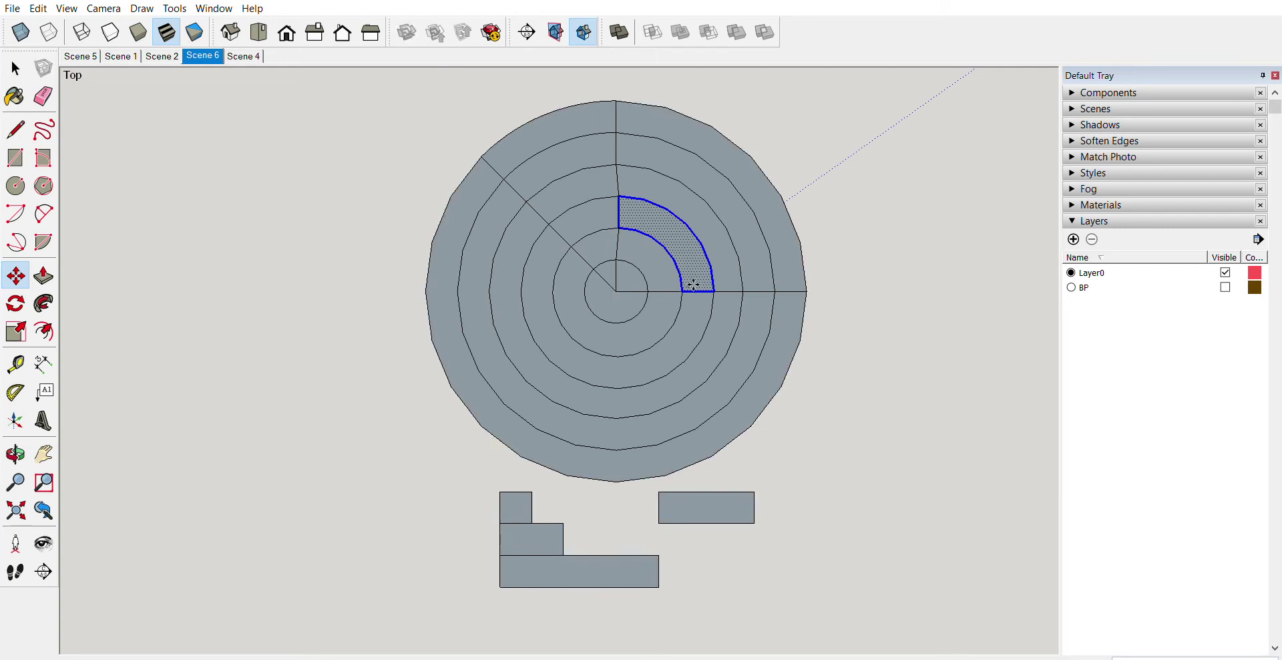
key("ctrl")
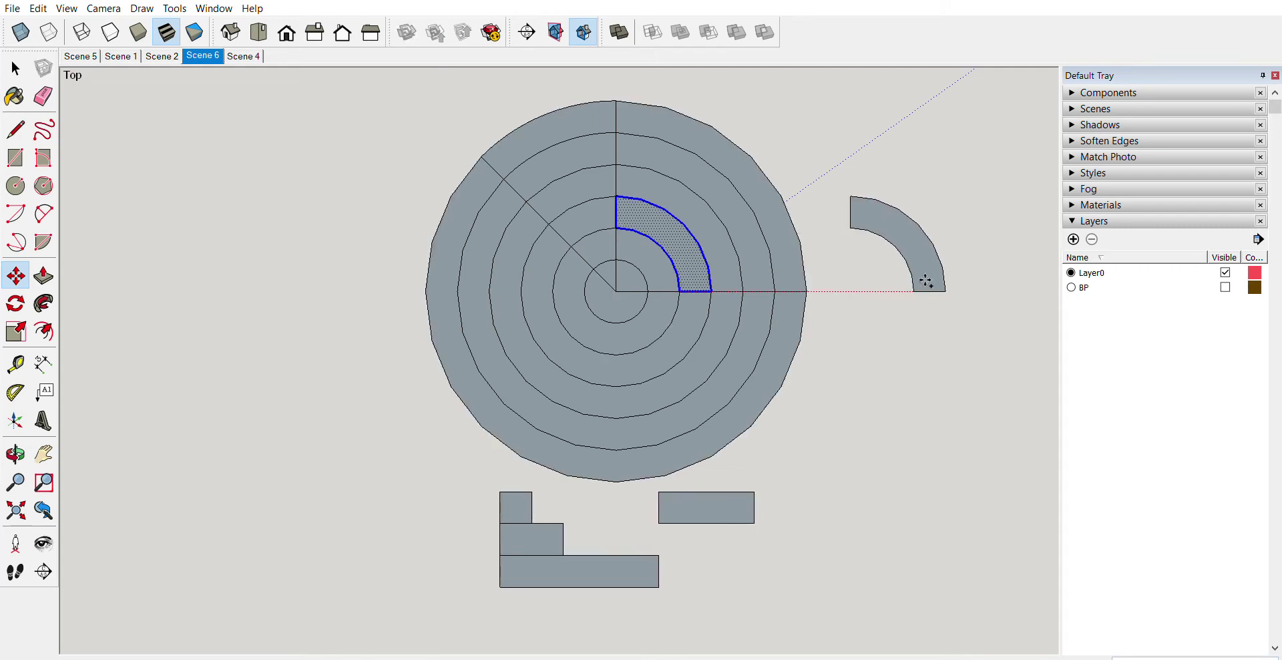
left_click(926, 282)
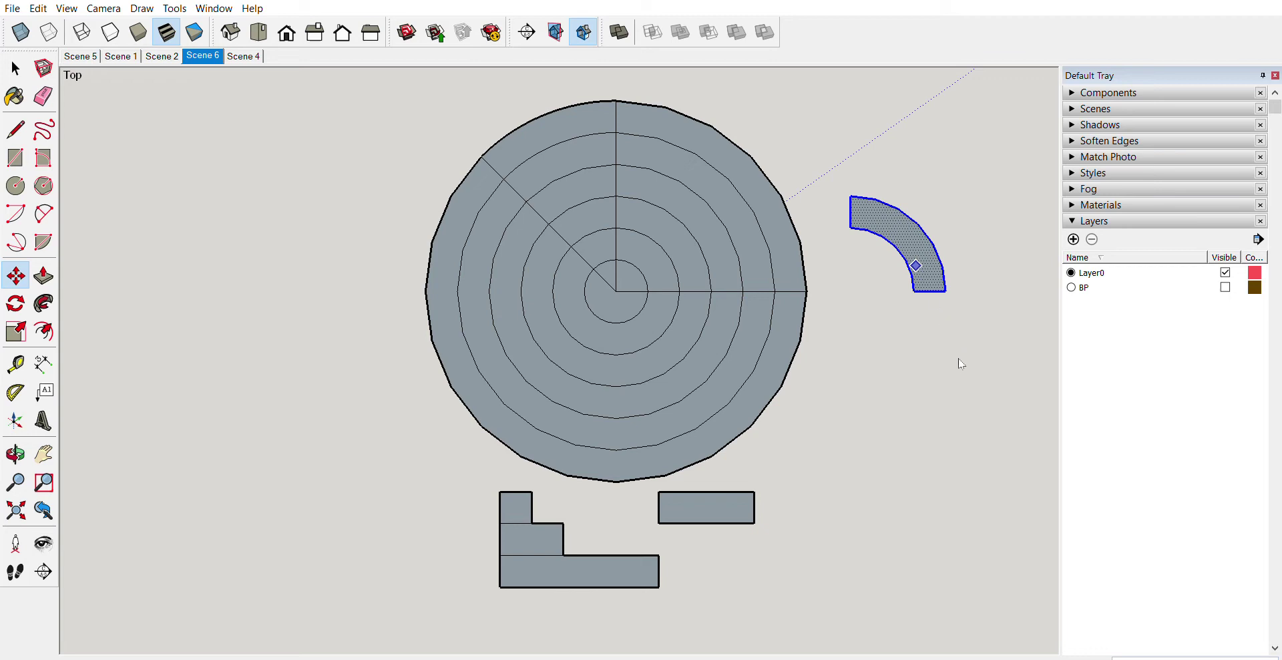
Make the copied quarter-ring sector its own group.
key("ctrl+g")
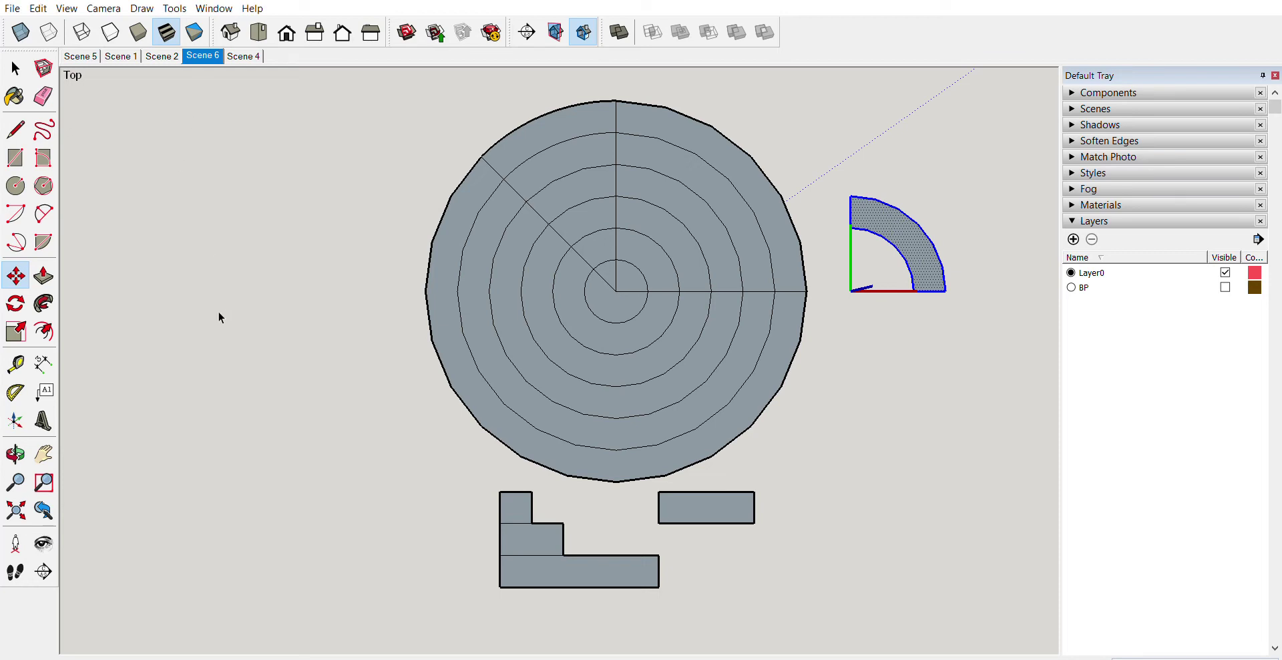
key("space")
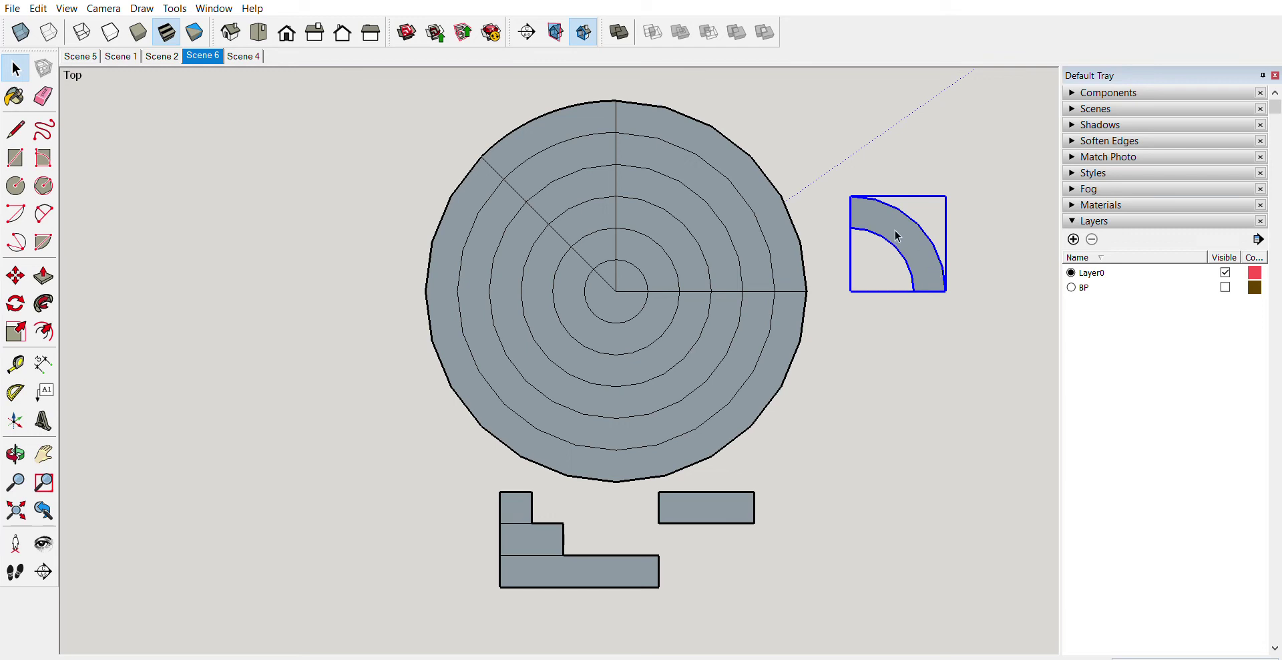
left_click(16, 276)
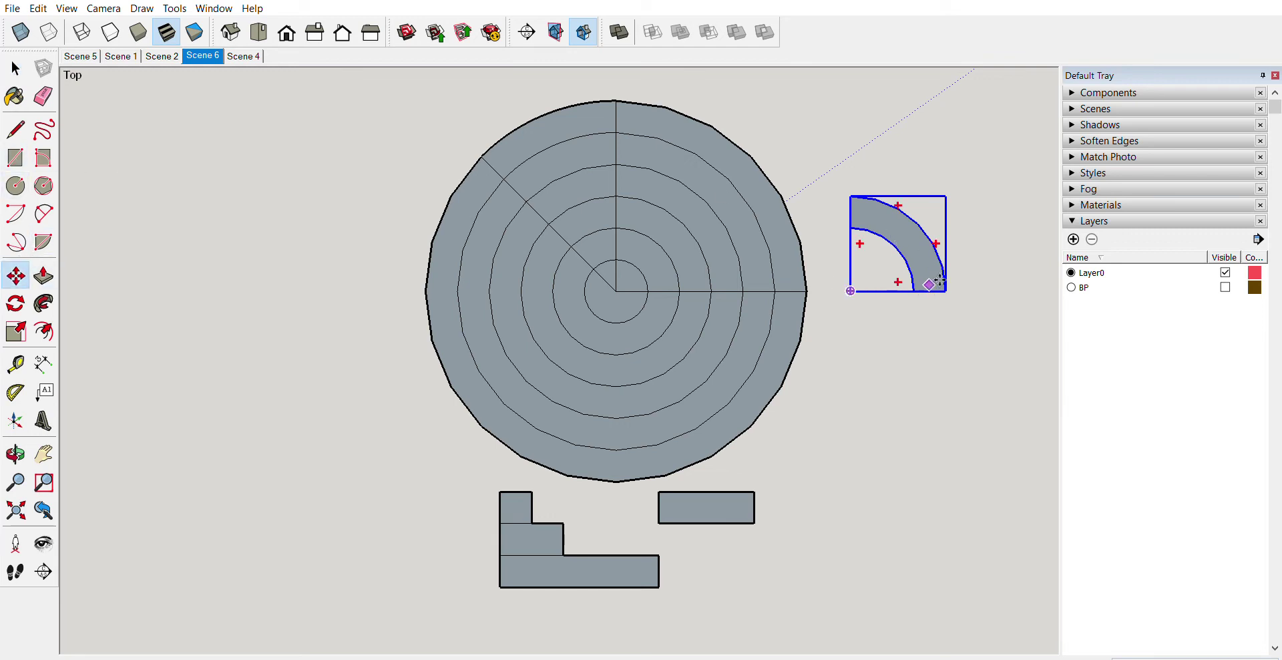
Drag the quarter-ring group across to the left side of the disc.
left_click_drag(936, 278, 220, 240)
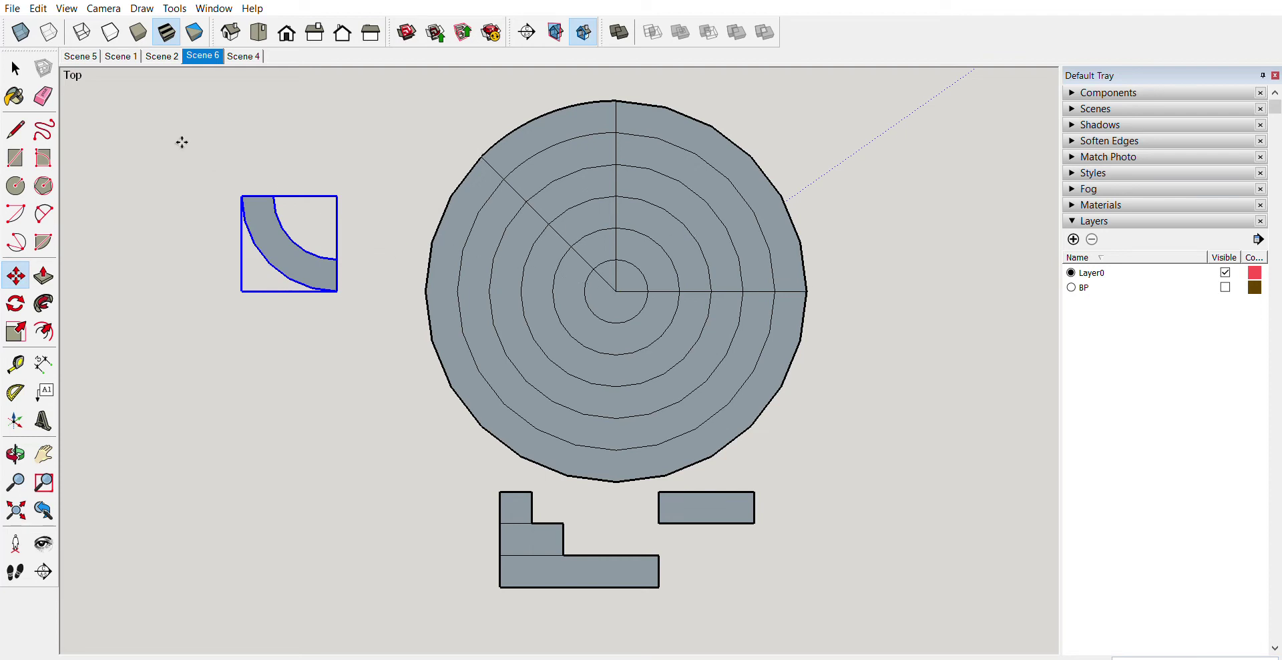
left_click(16, 68)
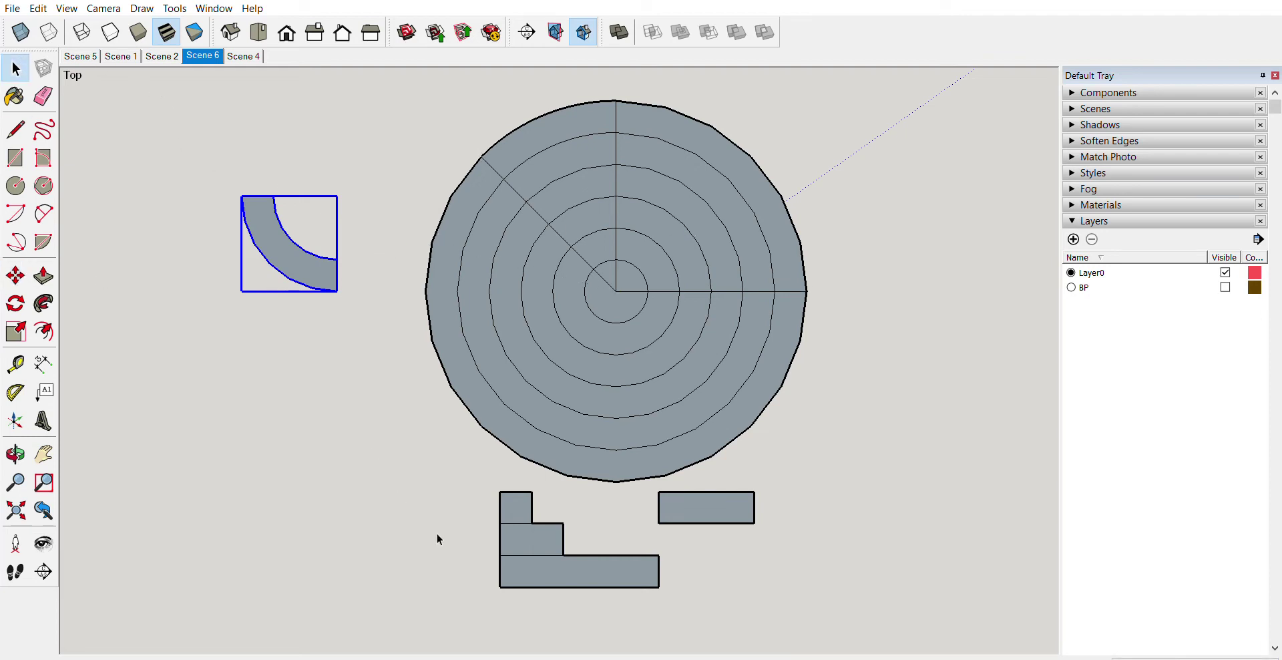
Select the lone rectangle right of the L-shape and make it a group.
scroll(666, 626, "up", 2)
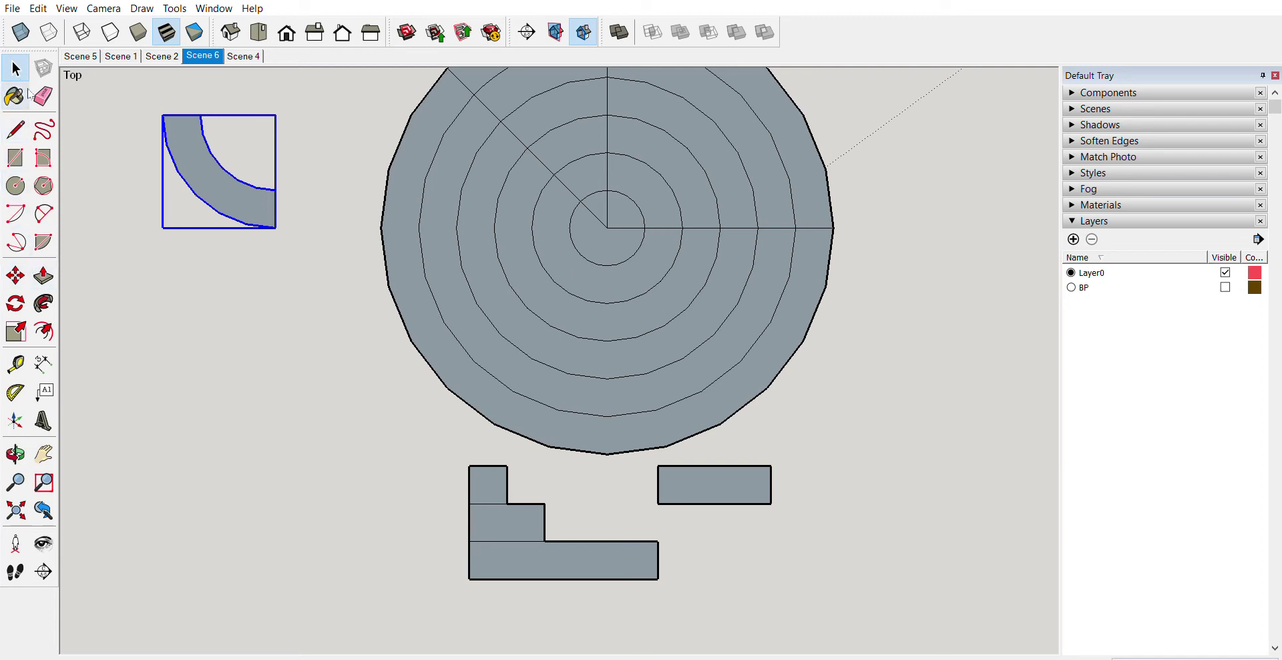
triple_click(487, 481)
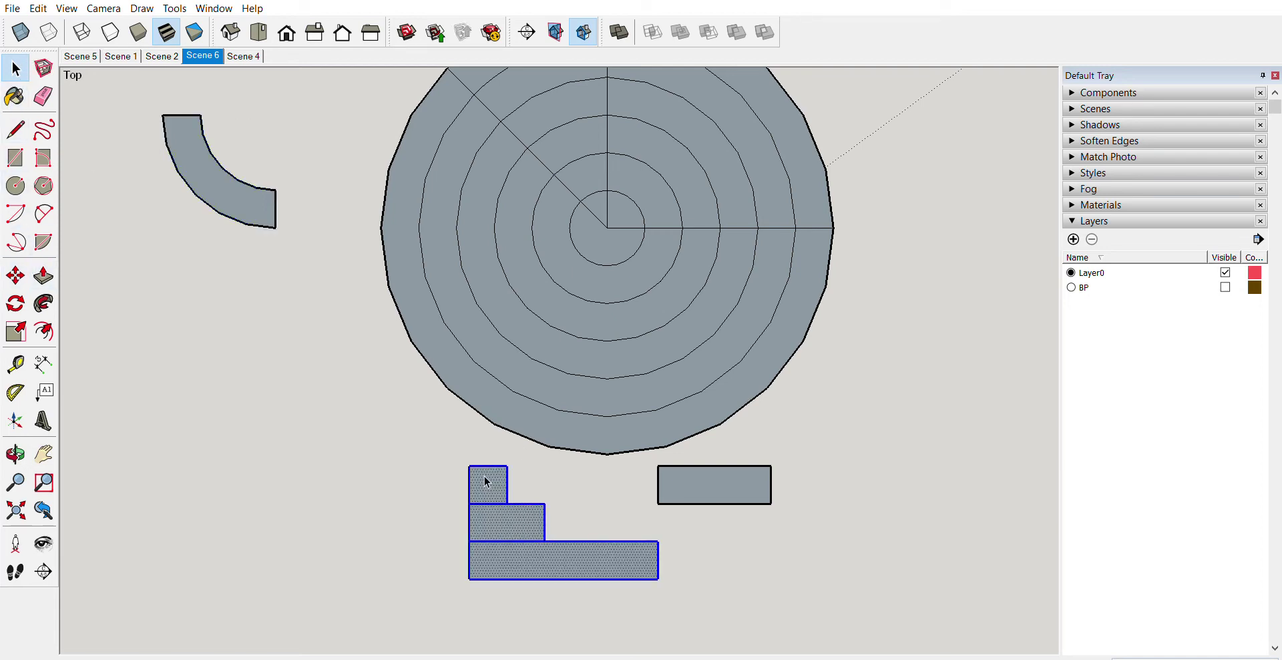
left_click(571, 489)
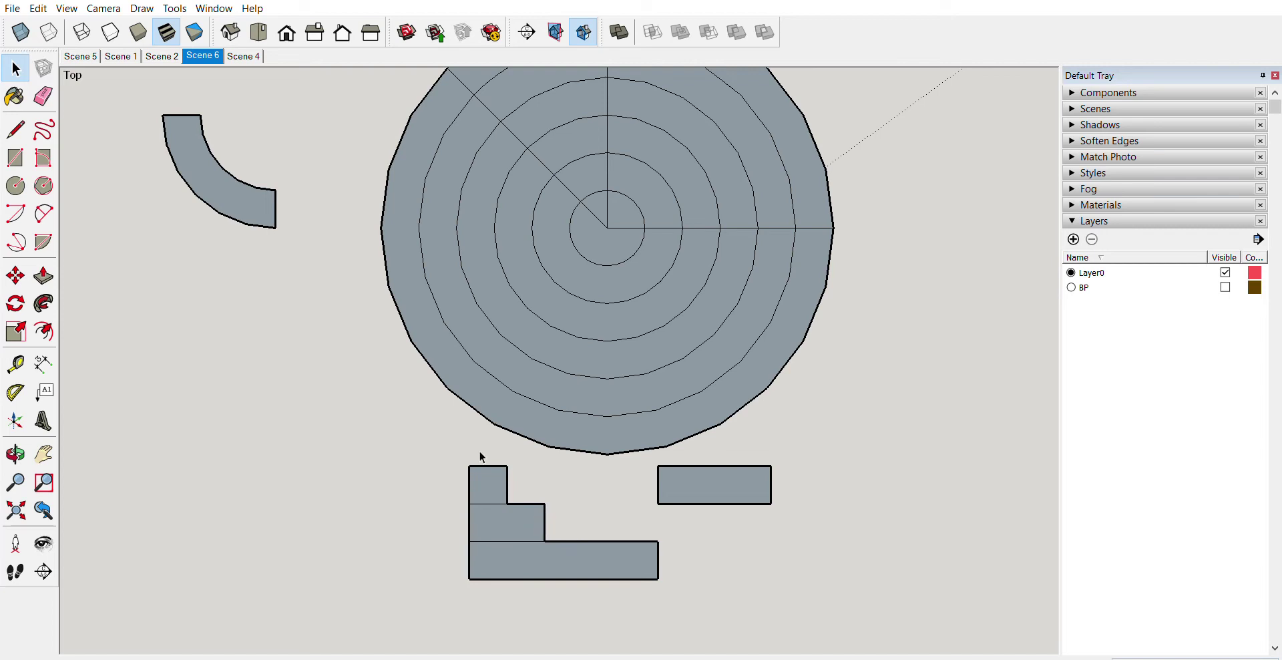
left_click(520, 522)
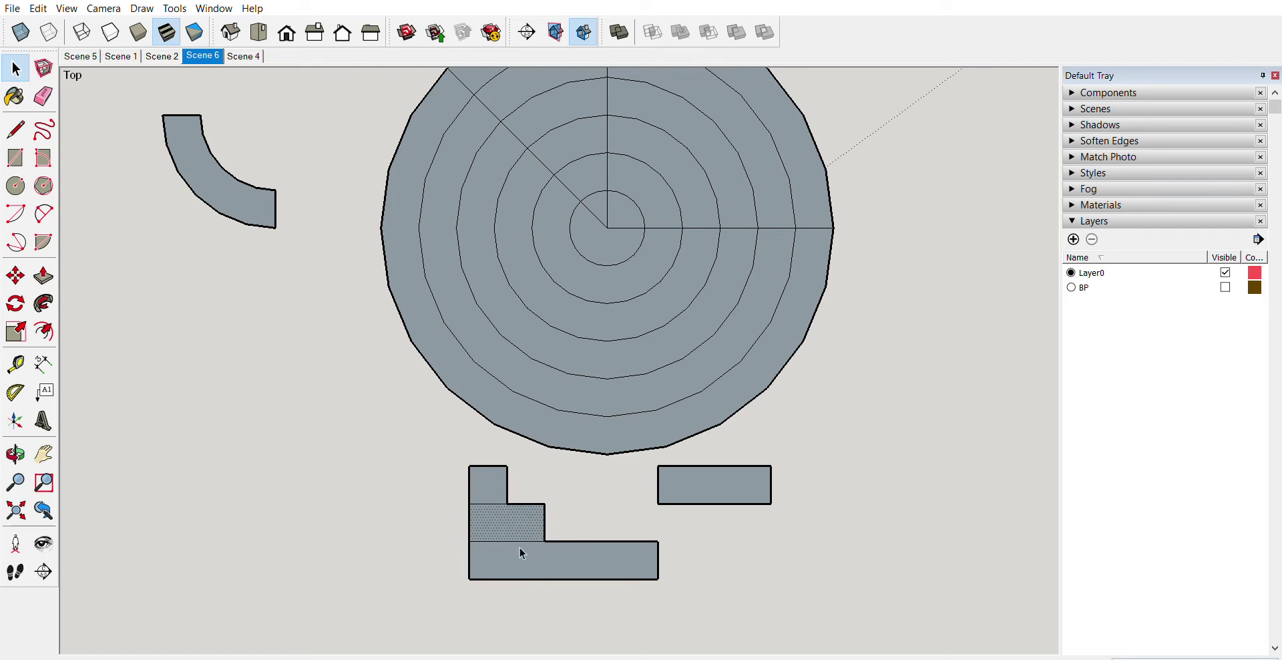
left_click(520, 548)
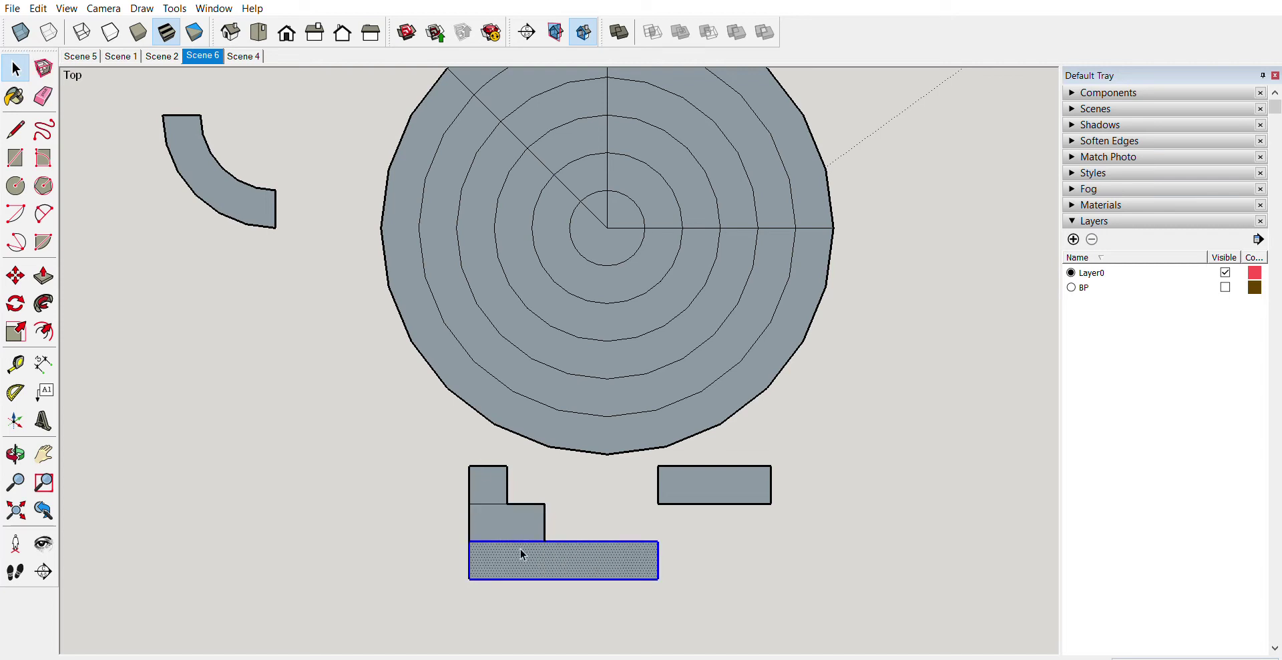
left_click(678, 489)
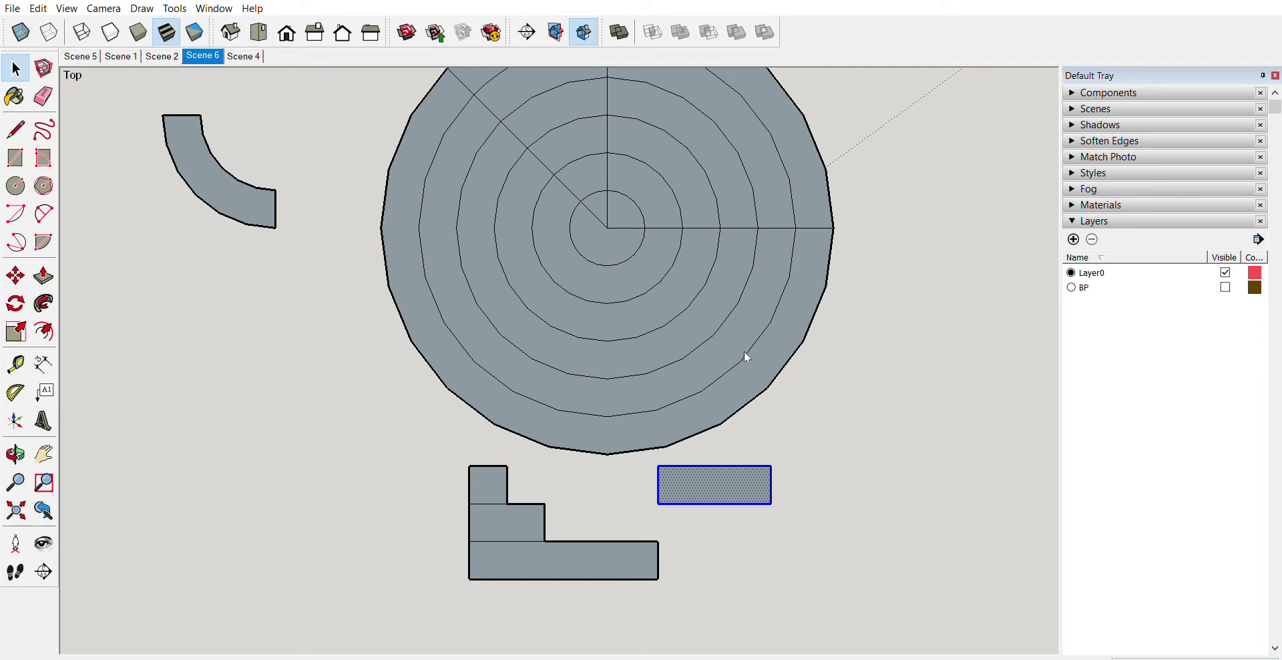
key("ctrl+g")
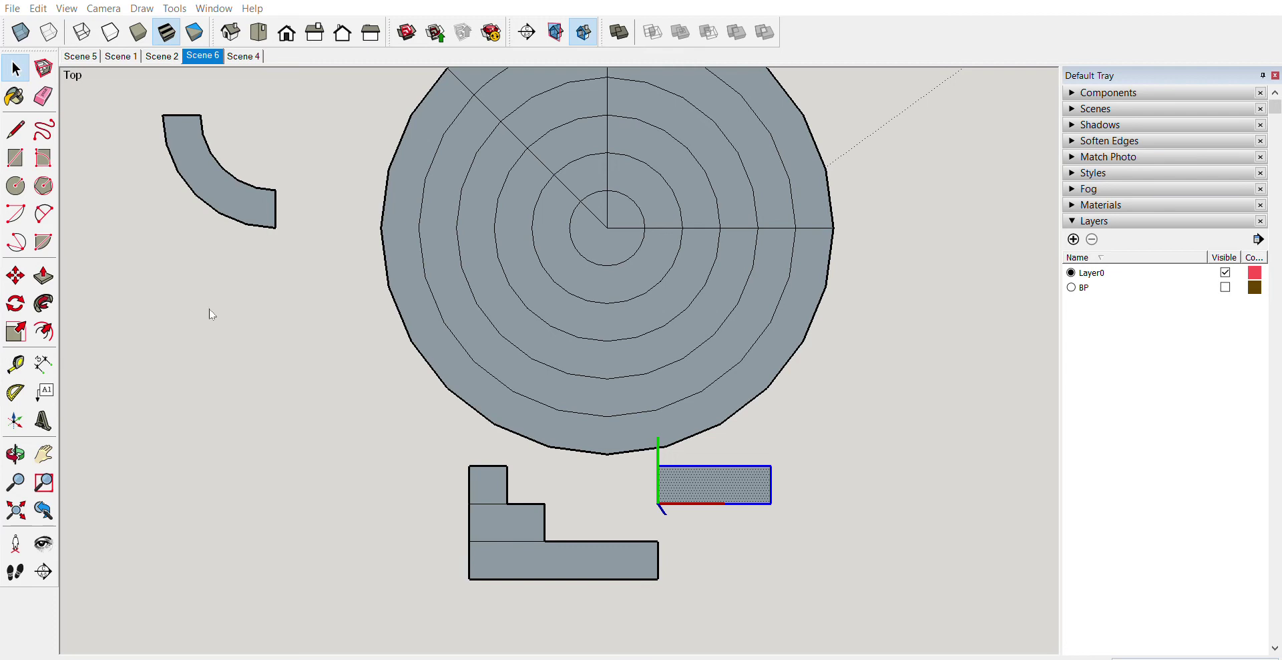
Move the rectangle group left of the circle and rotate it to a diagonal angle.
key("m")
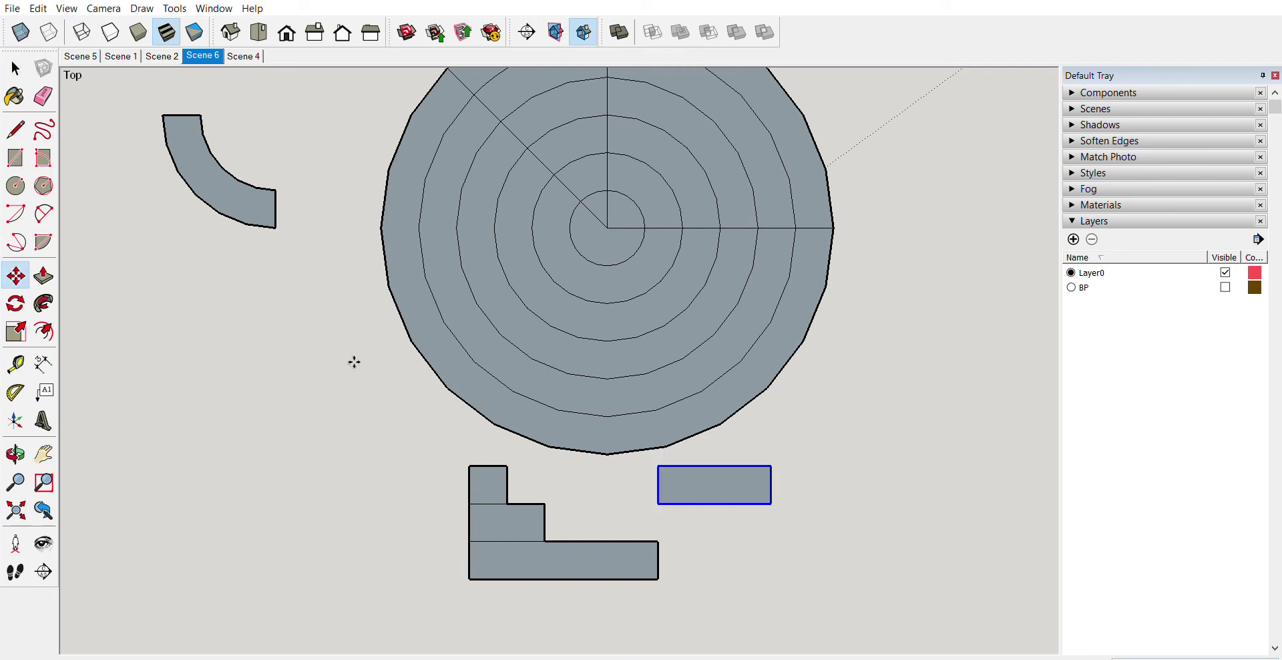
left_click(715, 476)
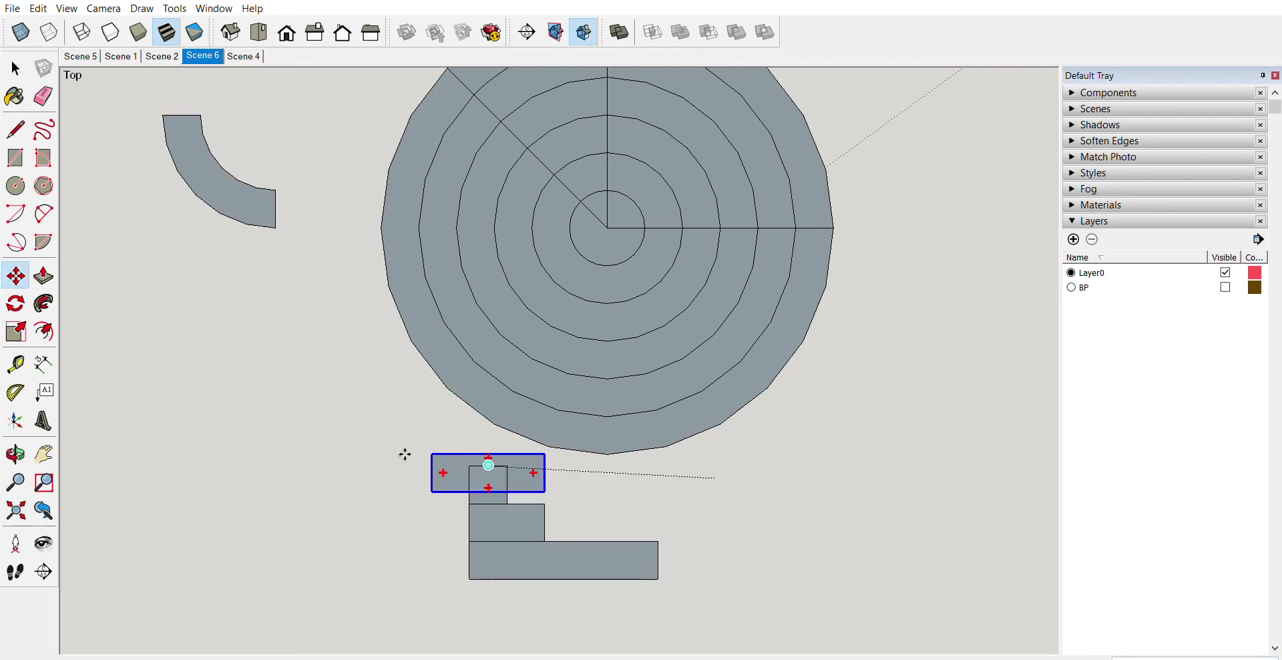
left_click(325, 368)
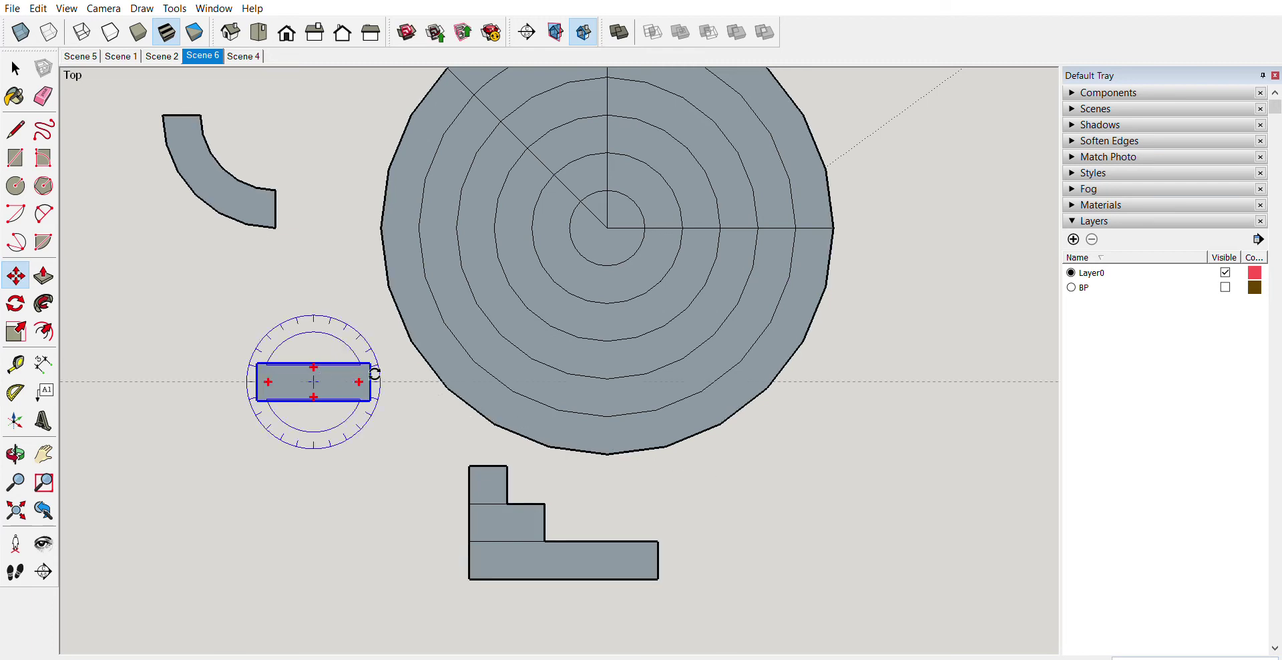
left_click(371, 374)
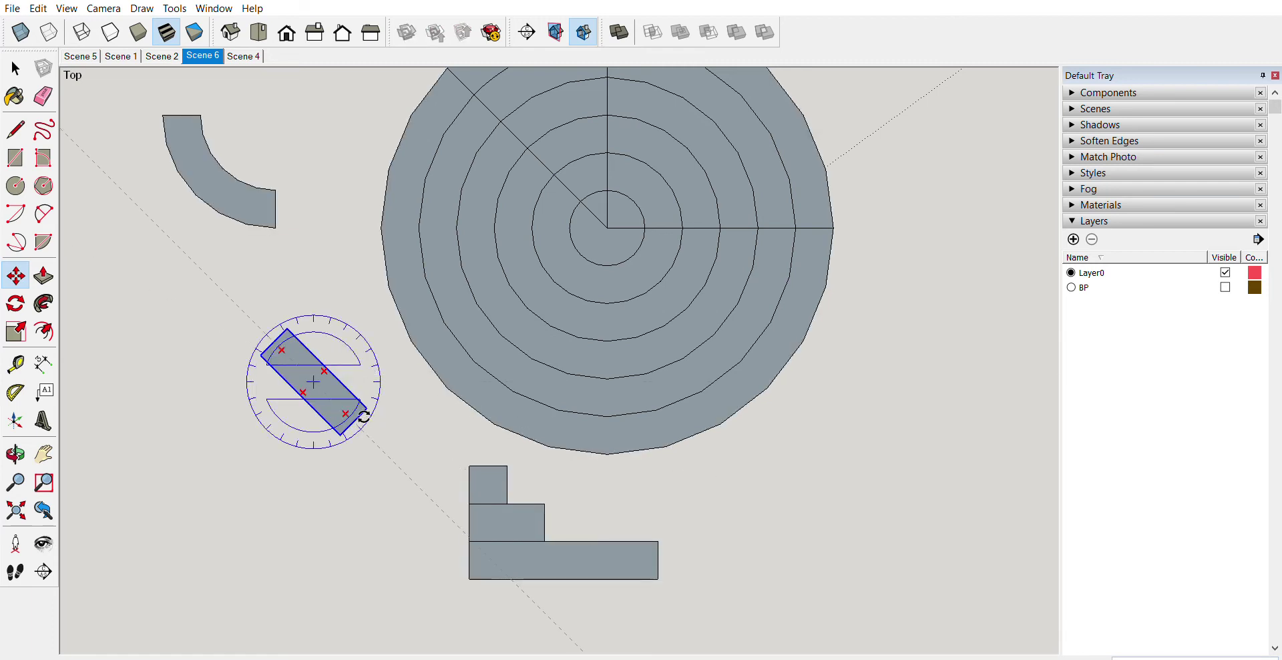
left_click(363, 418)
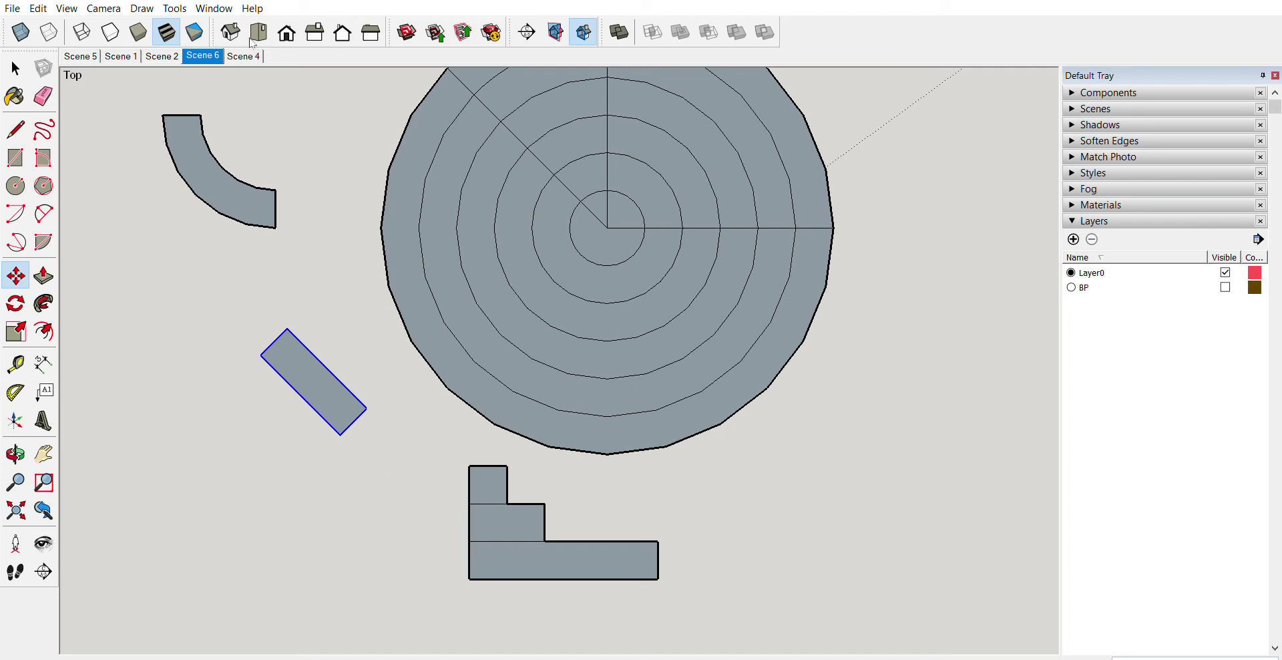
left_click(244, 55)
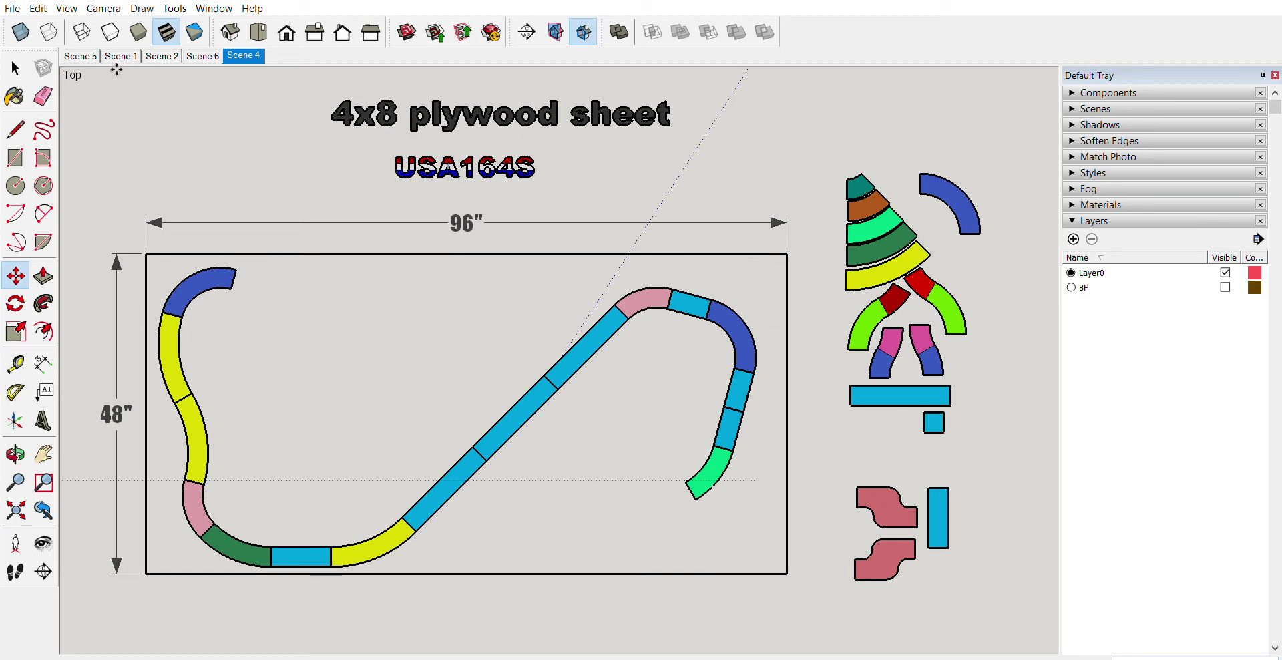
Select the right-hand blue arc, cyan straights and green piece in the Scene 4 layout.
left_click(14, 68)
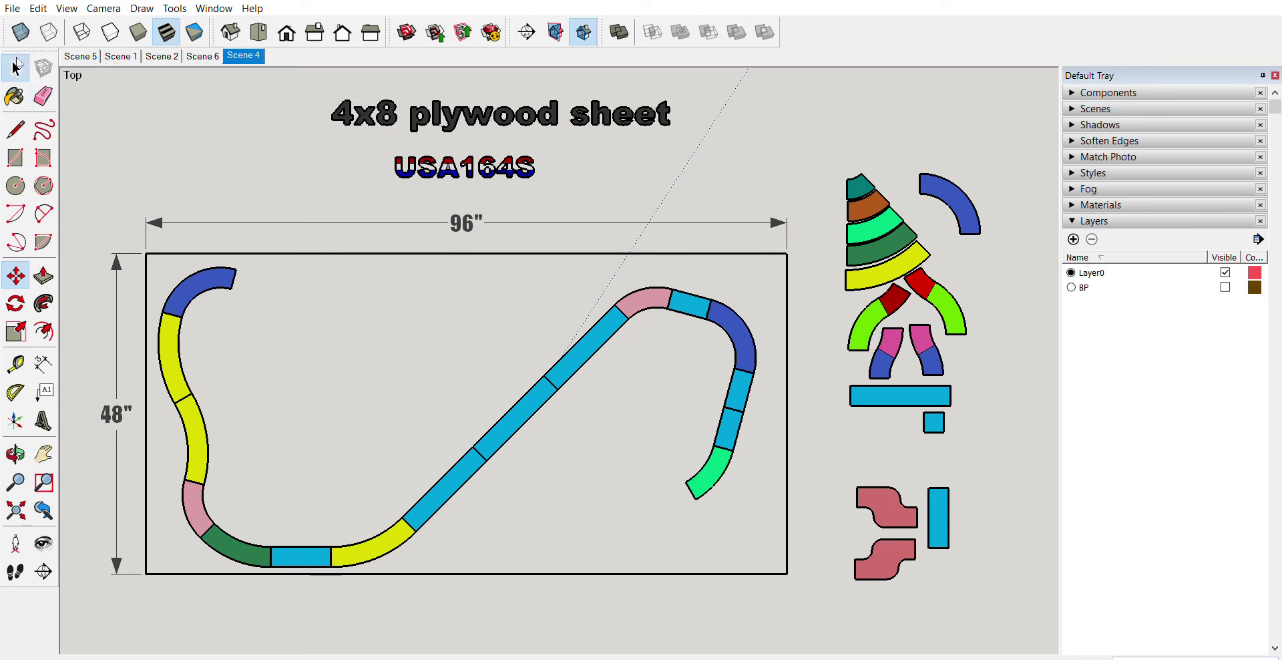
left_click(727, 468)
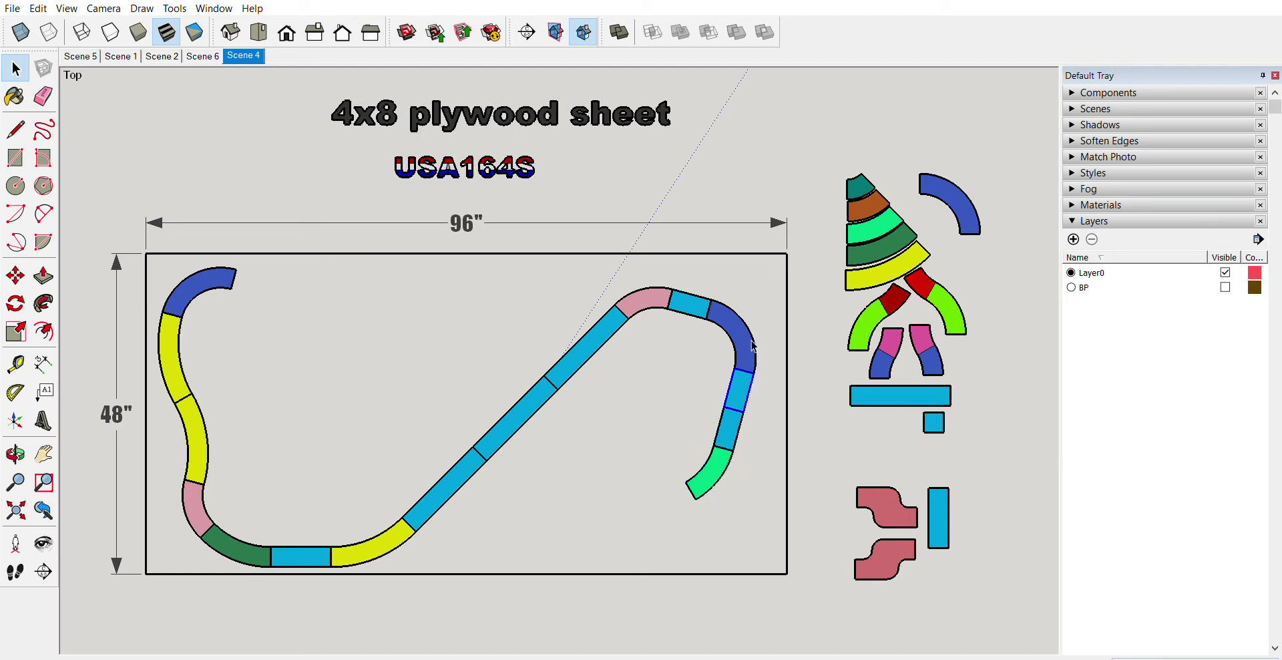
left_click(715, 300)
left_click(706, 299)
left_click_drag(698, 312, 696, 289)
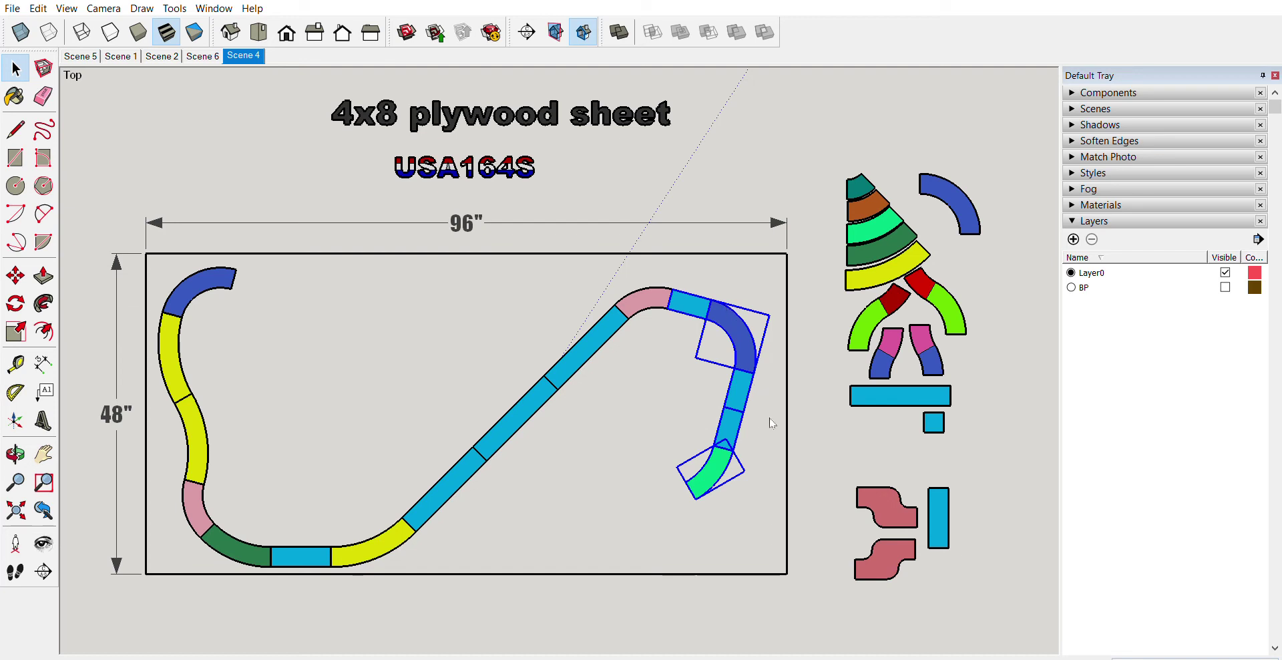
Group the blue, cyan and green pieces and move them up toward the sheet's top-right corner.
key("ctrl+g")
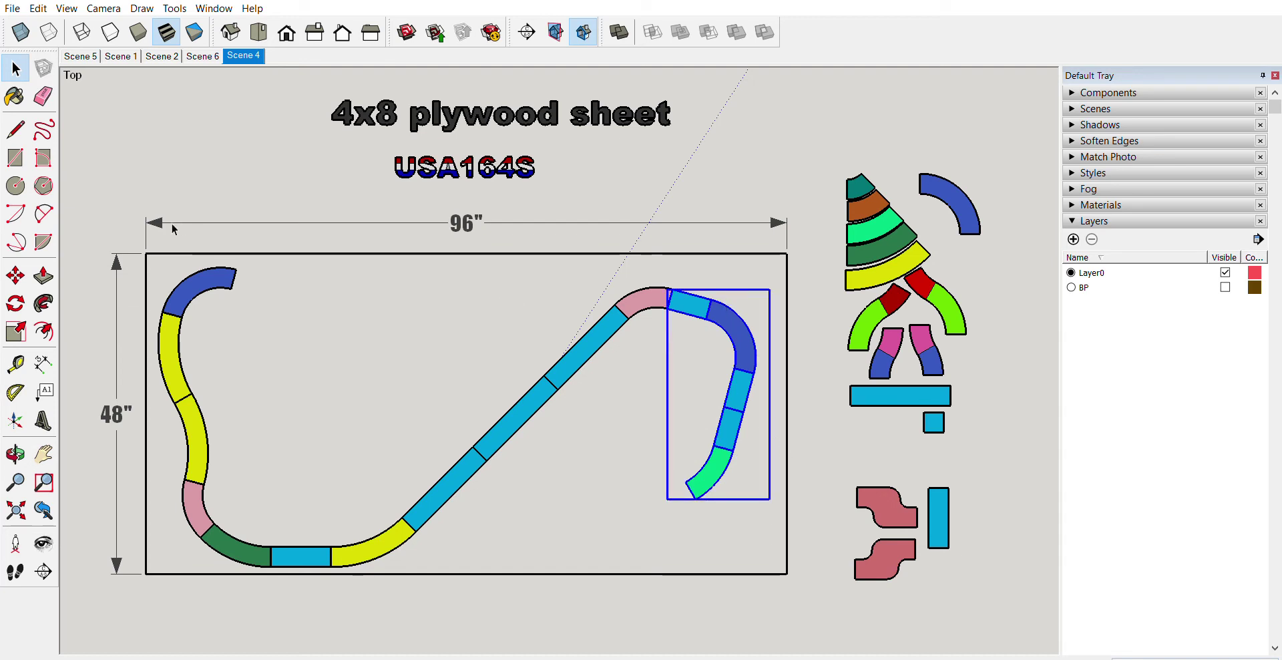
left_click(15, 275)
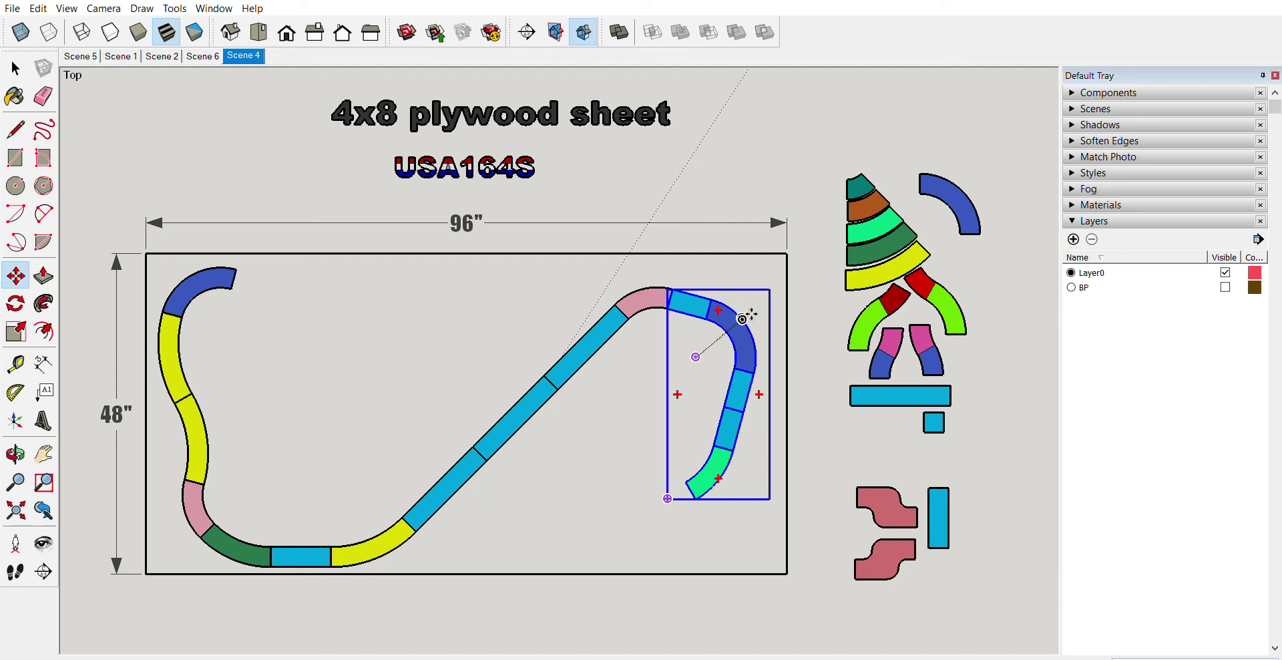
left_click_drag(762, 289, 735, 254)
mouse_move(713, 173)
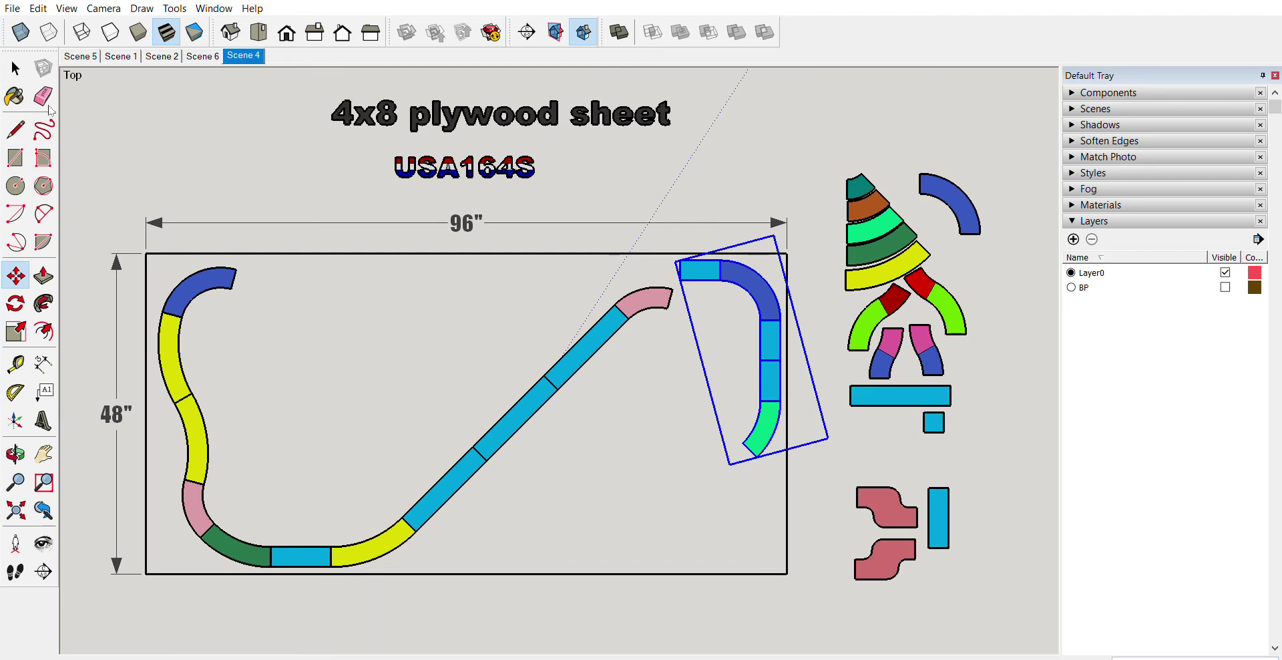
key("space")
left_click(737, 200)
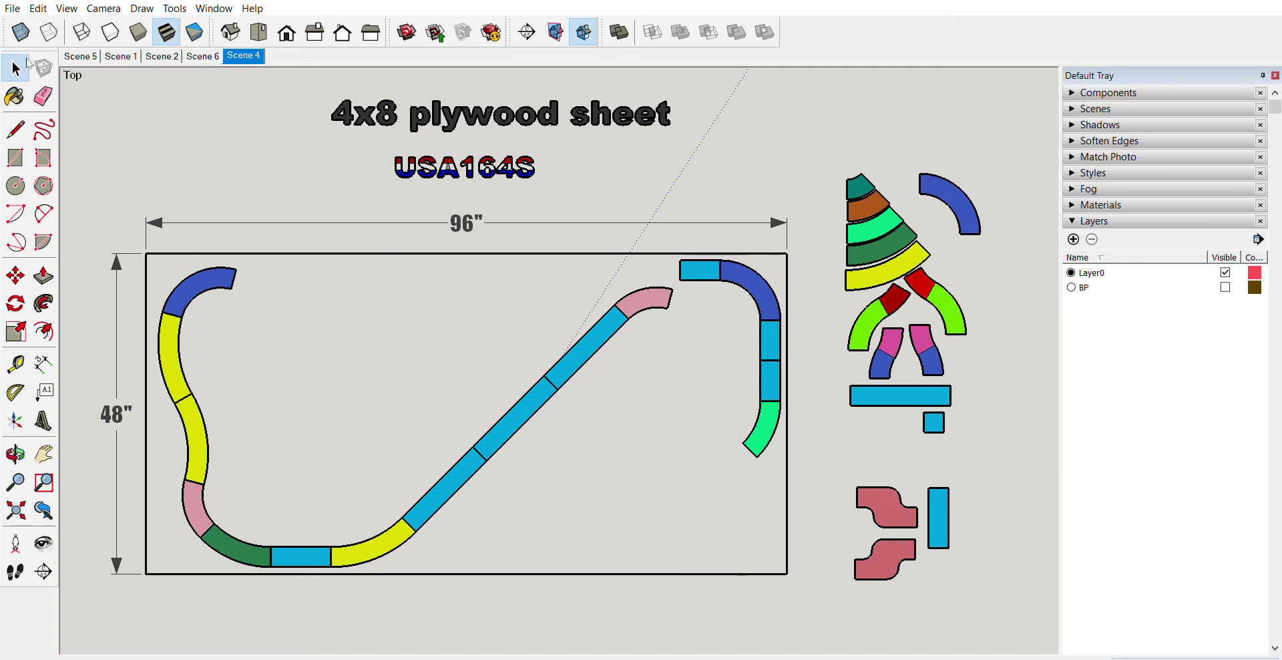
Move the pink curve off the diagonal straight's upper end to the spare pieces beside the sheet.
left_click(43, 96)
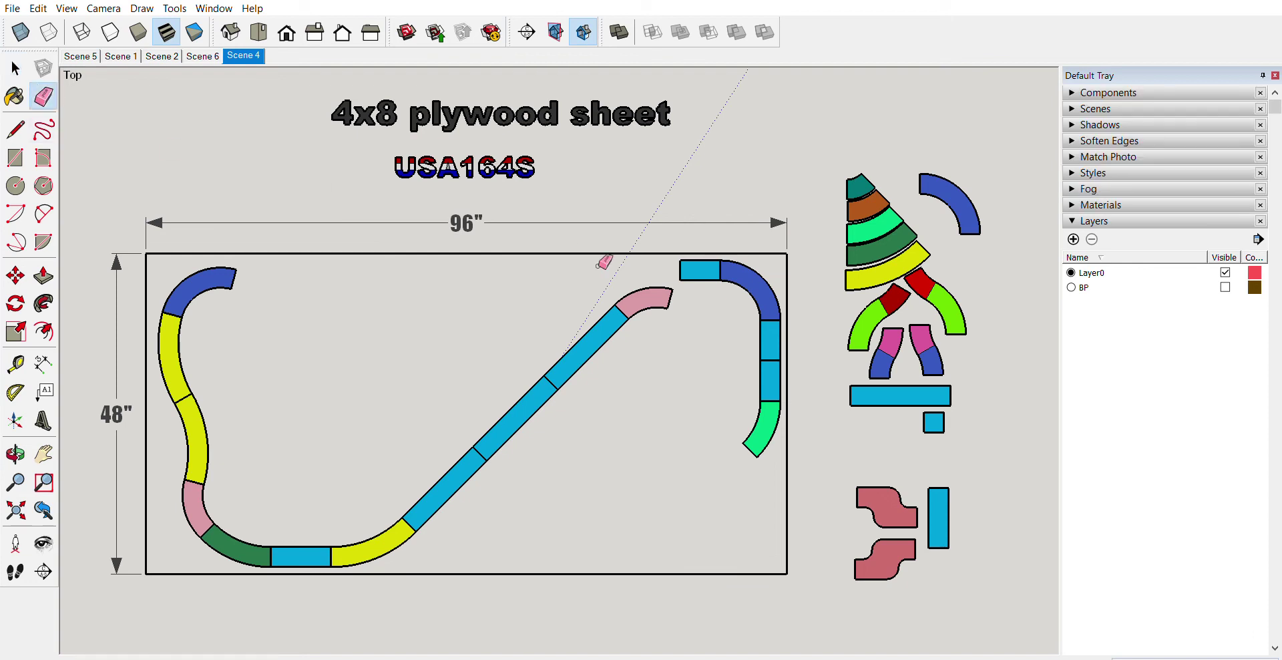
left_click(665, 284)
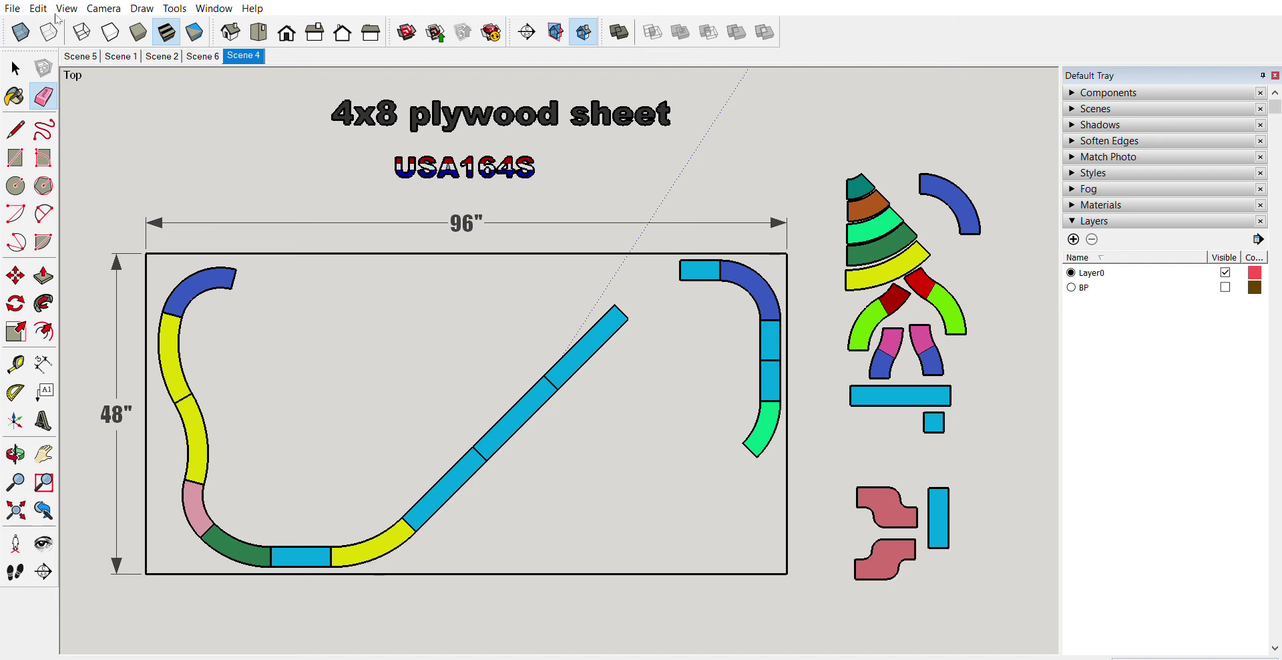
key("ctrl+z")
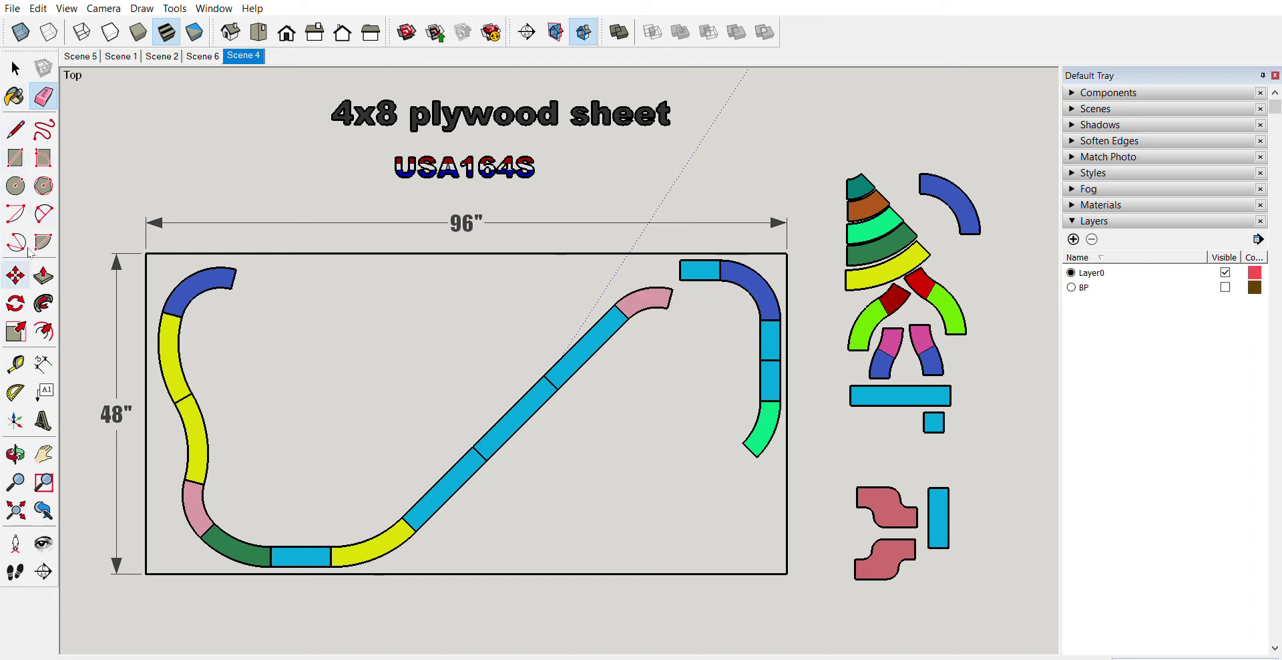
left_click(15, 276)
left_click(653, 303)
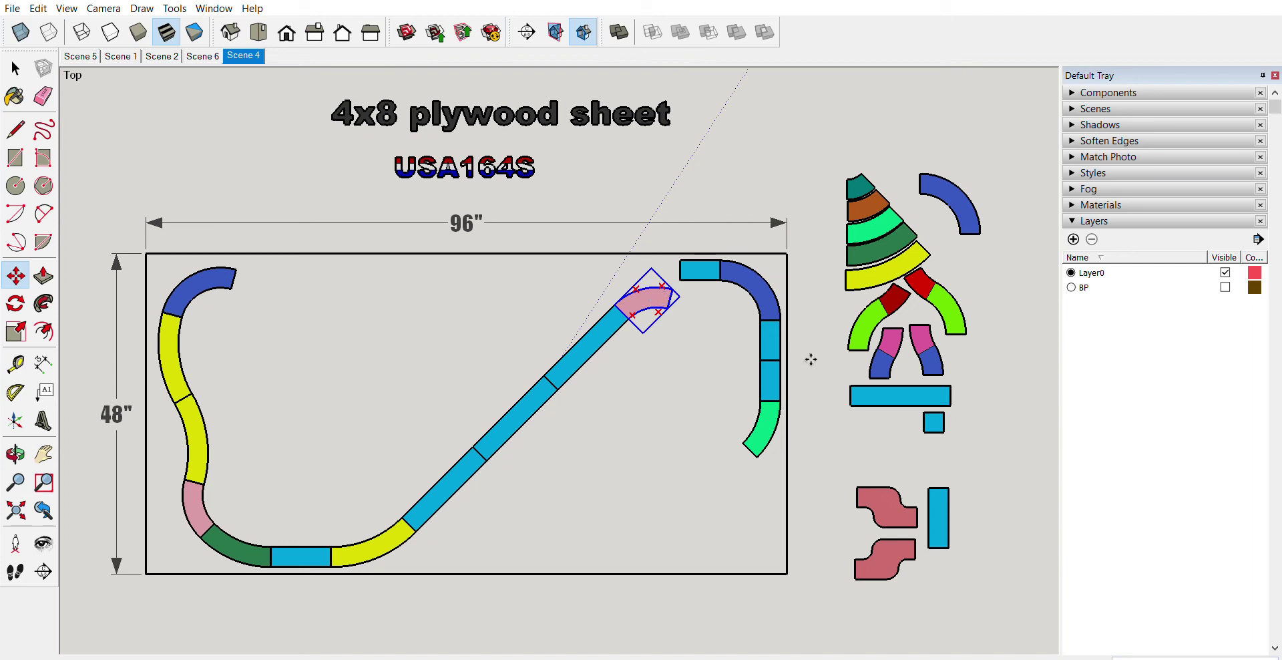
left_click(890, 433)
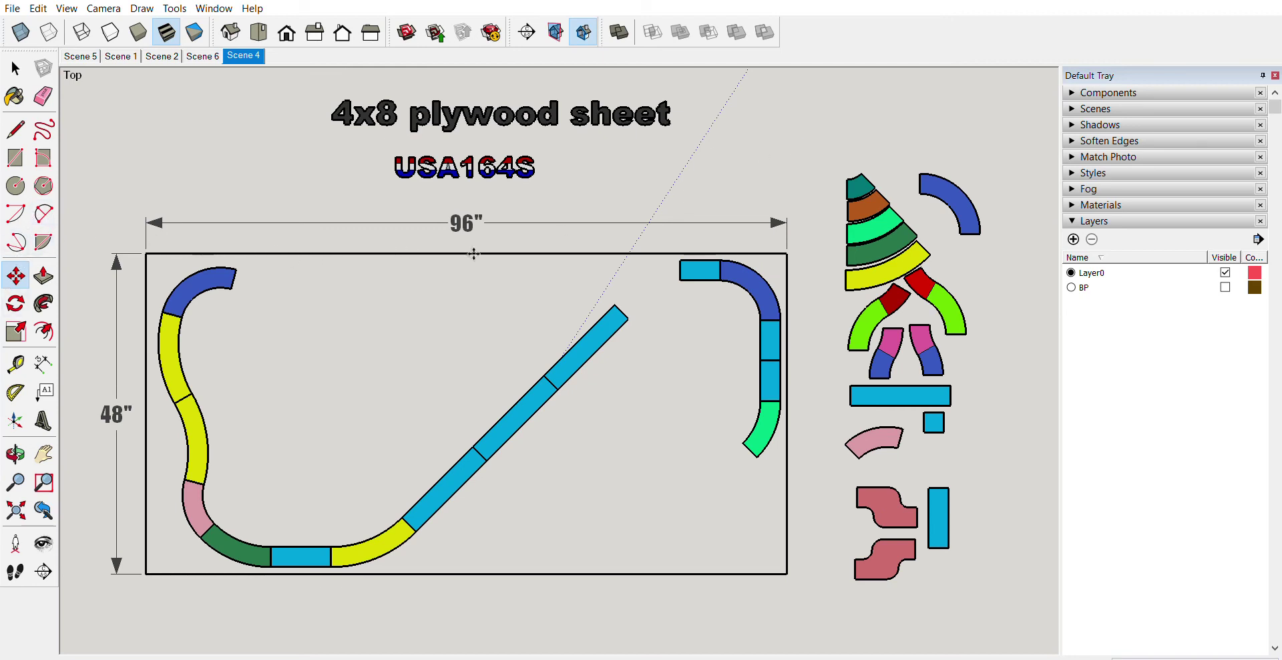
Rotate the brown curve from the spare pile and join it to the top-right cyan straight's left end.
left_click(871, 200)
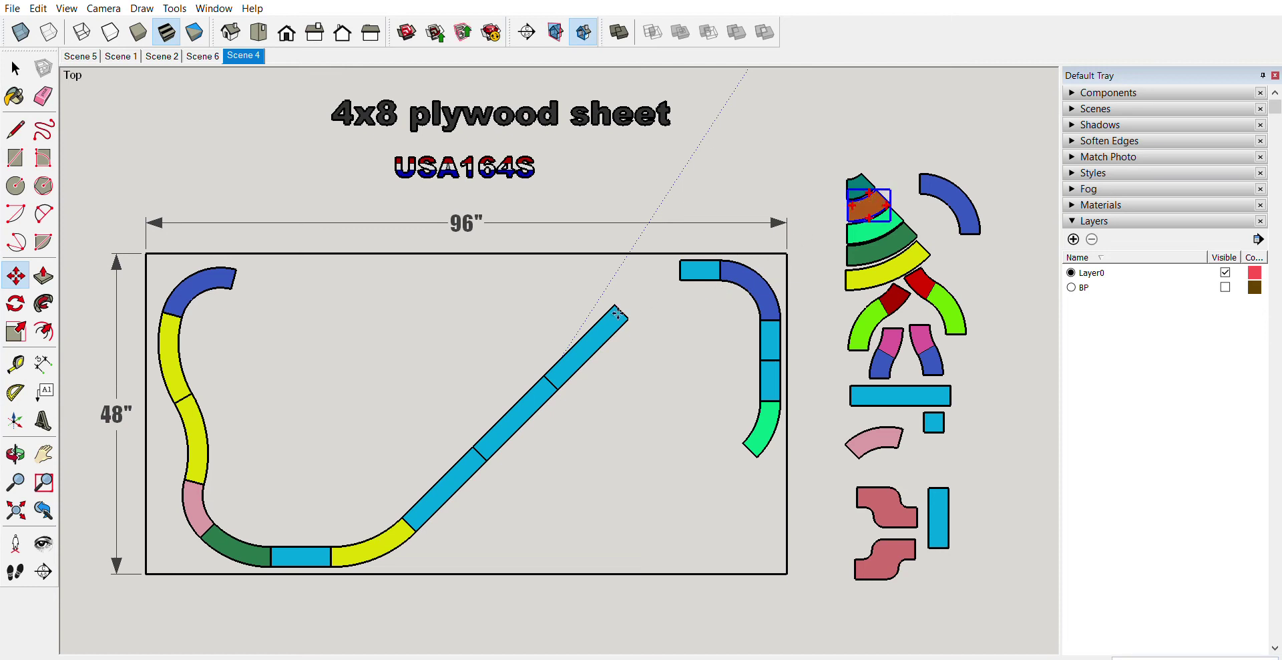
scroll(647, 294, "up", 4)
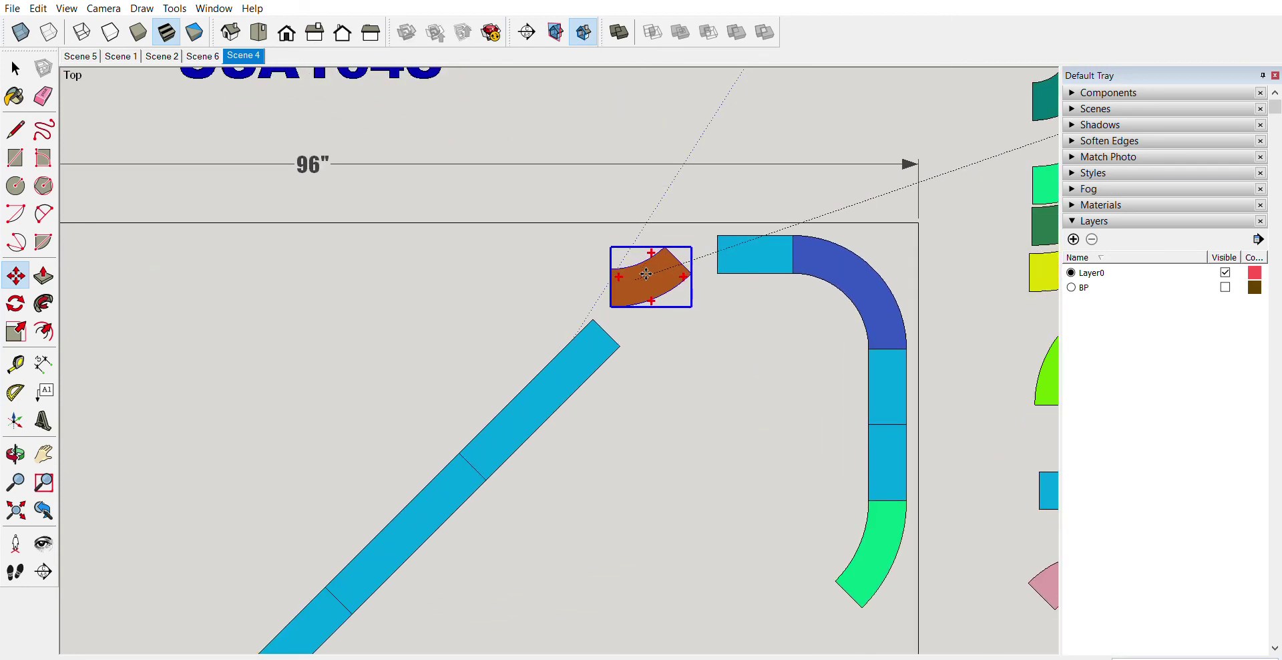
left_click(647, 274)
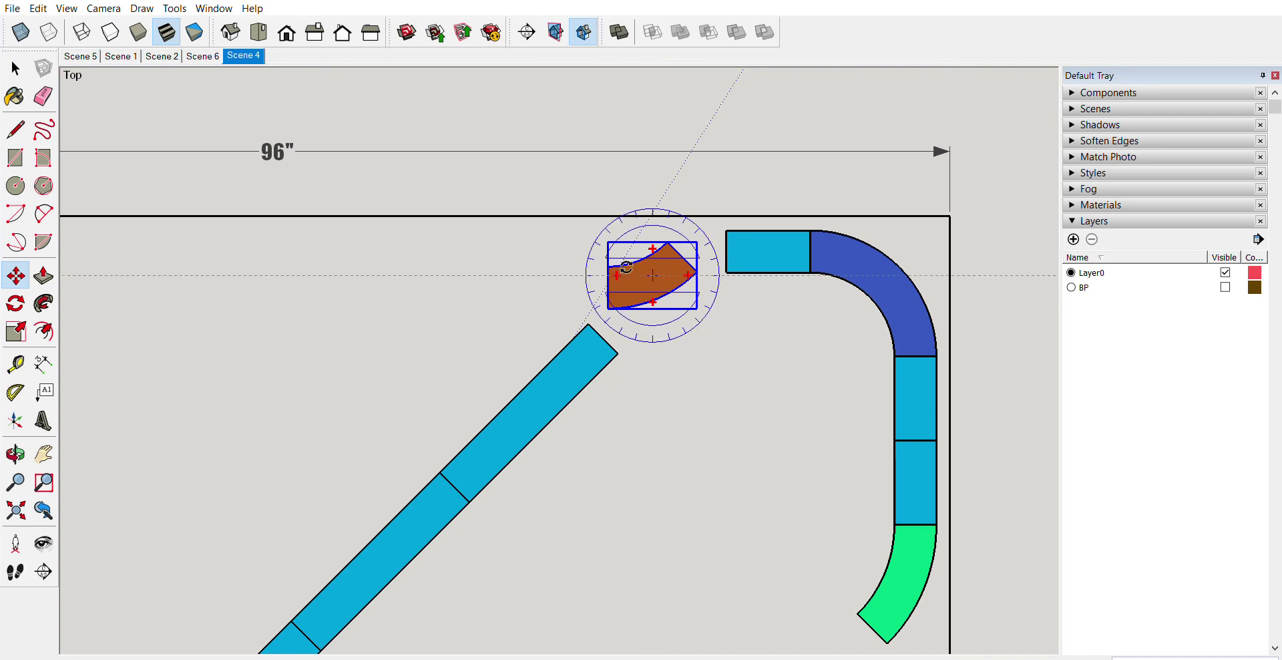
left_click(645, 202)
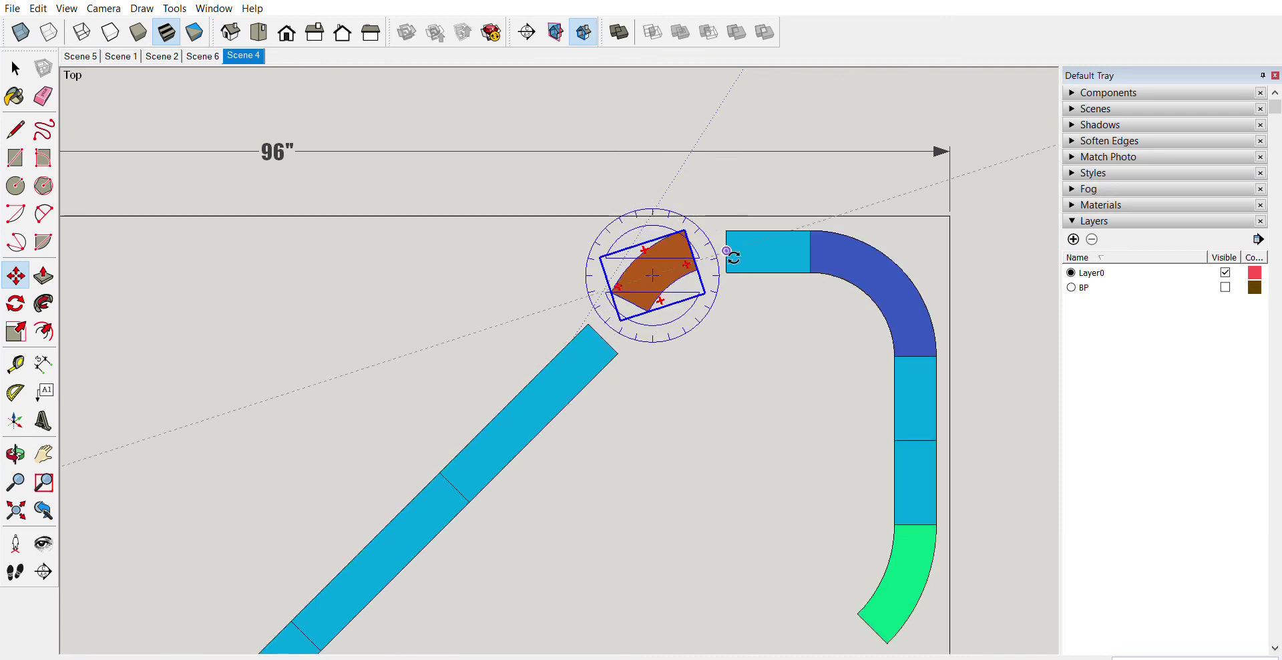
left_click(732, 261)
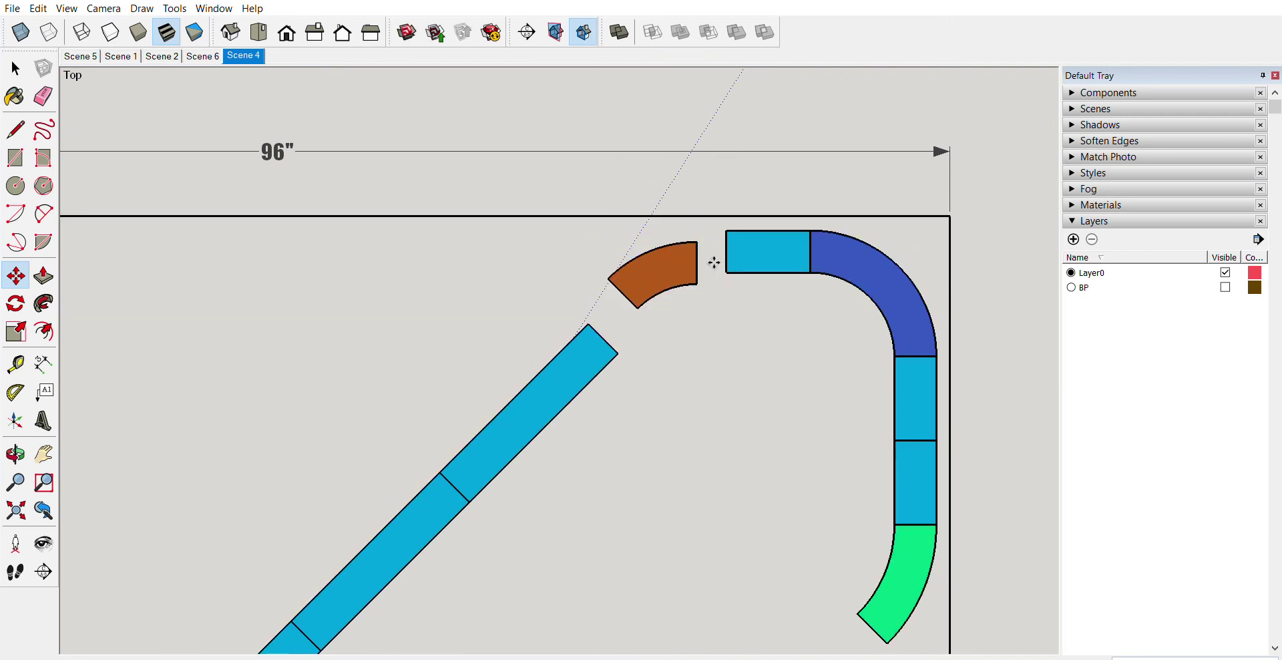
left_click(698, 261)
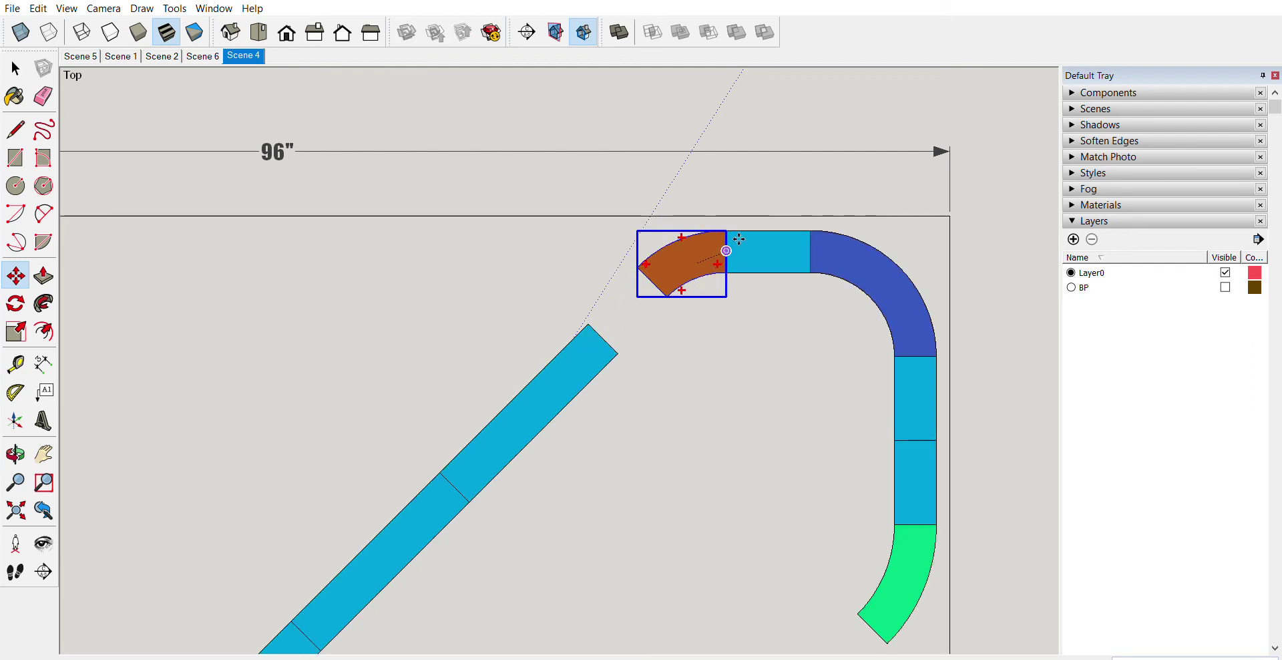
left_click(739, 239)
scroll(526, 174, "down", 1)
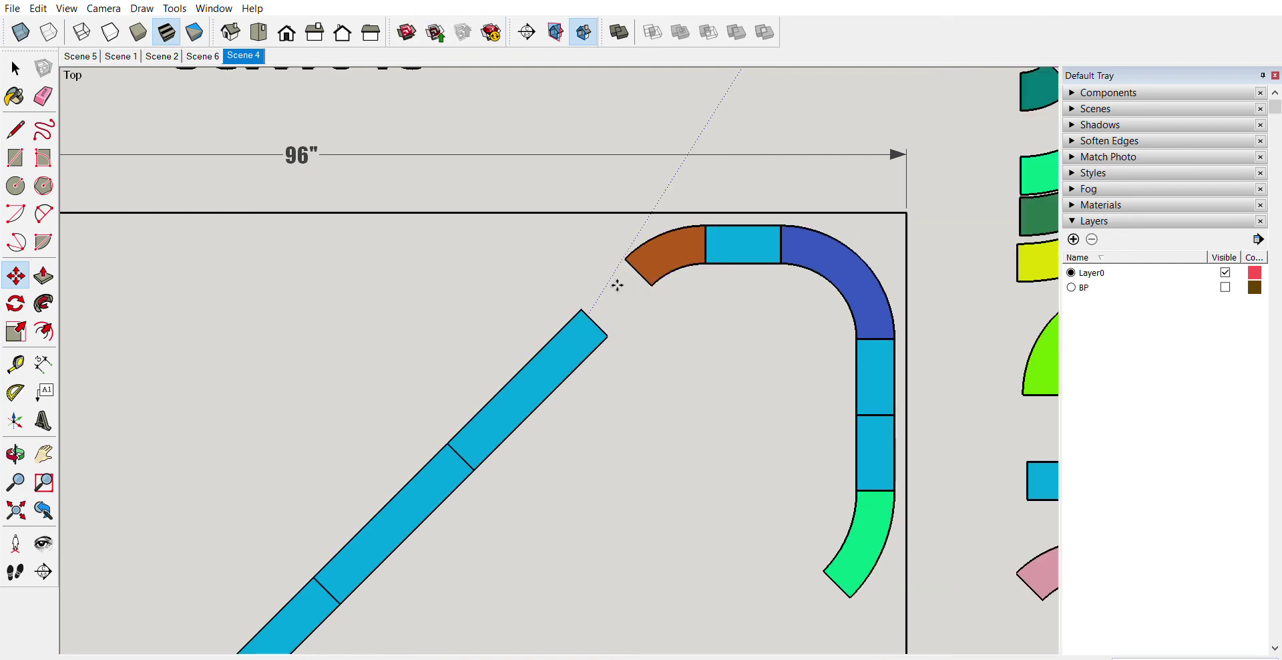
scroll(440, 212, "down", 1)
Rotate the short blue straight in the spare pile to a new angle.
scroll(367, 220, "down", 1)
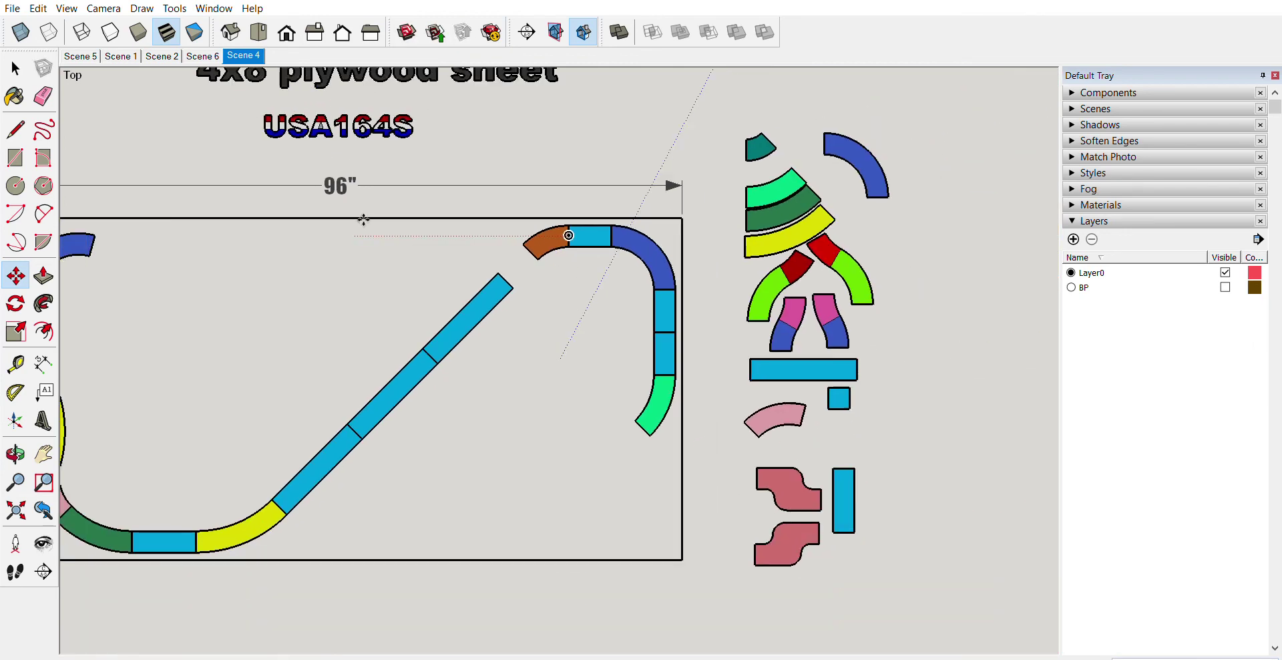
scroll(909, 440, "down", 1)
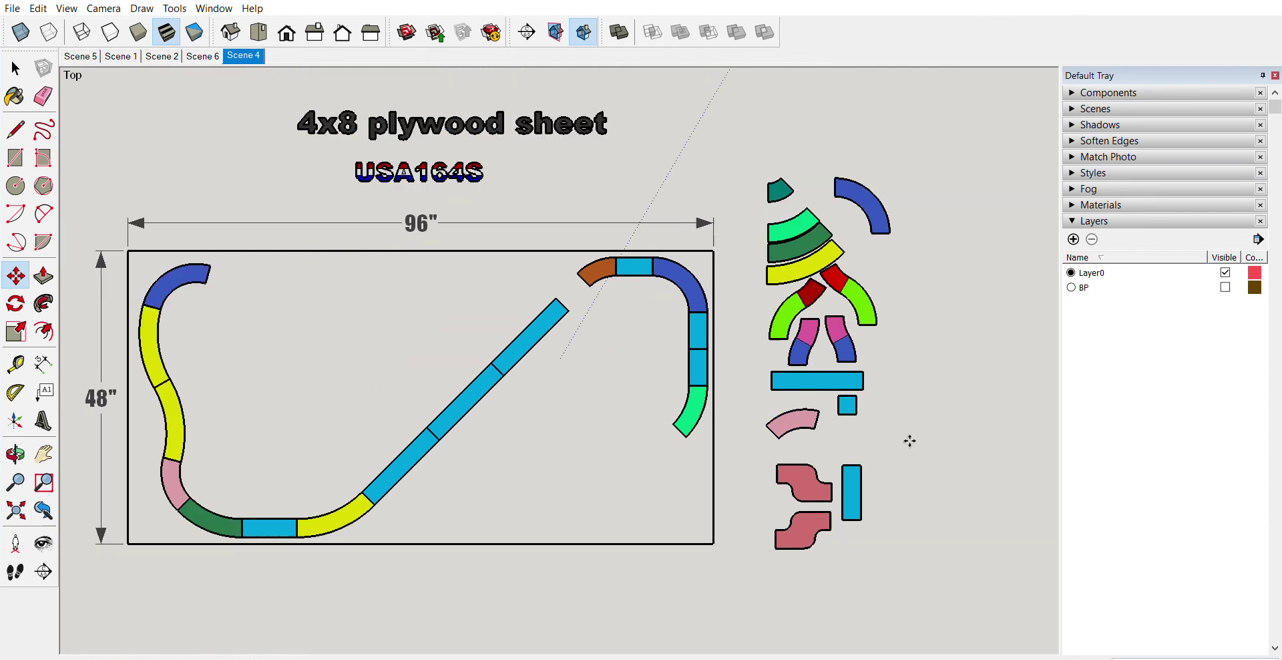
scroll(801, 532, "down", 1)
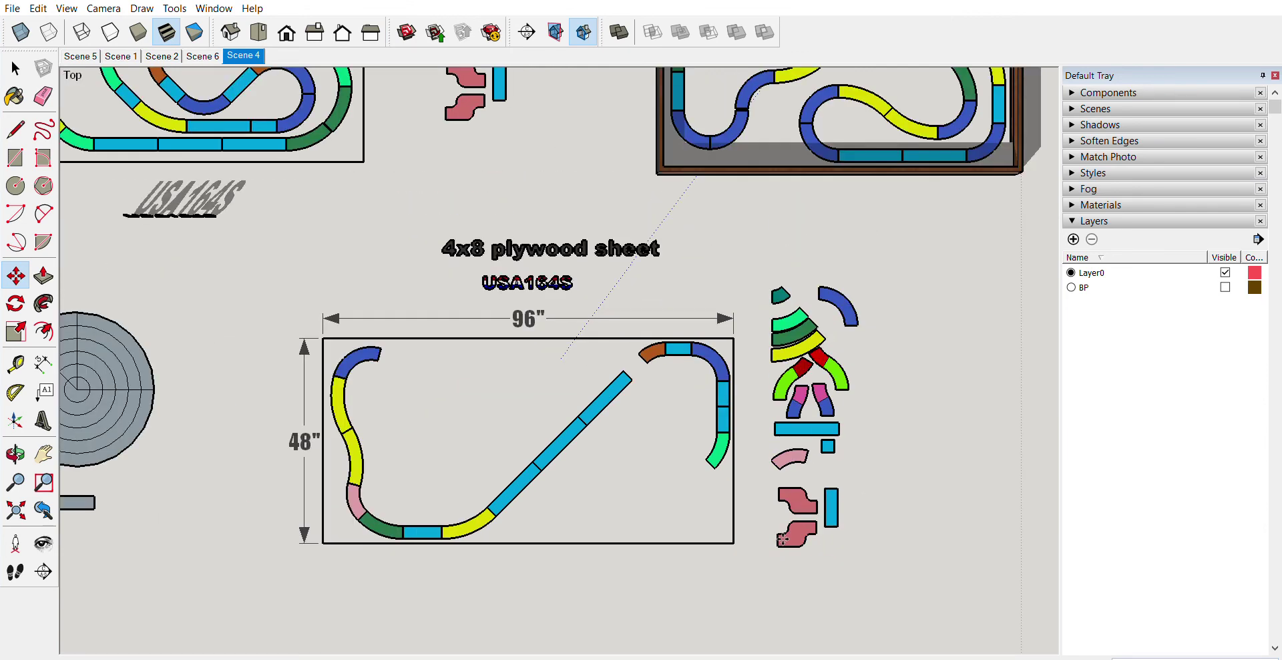
scroll(708, 404, "down", 2)
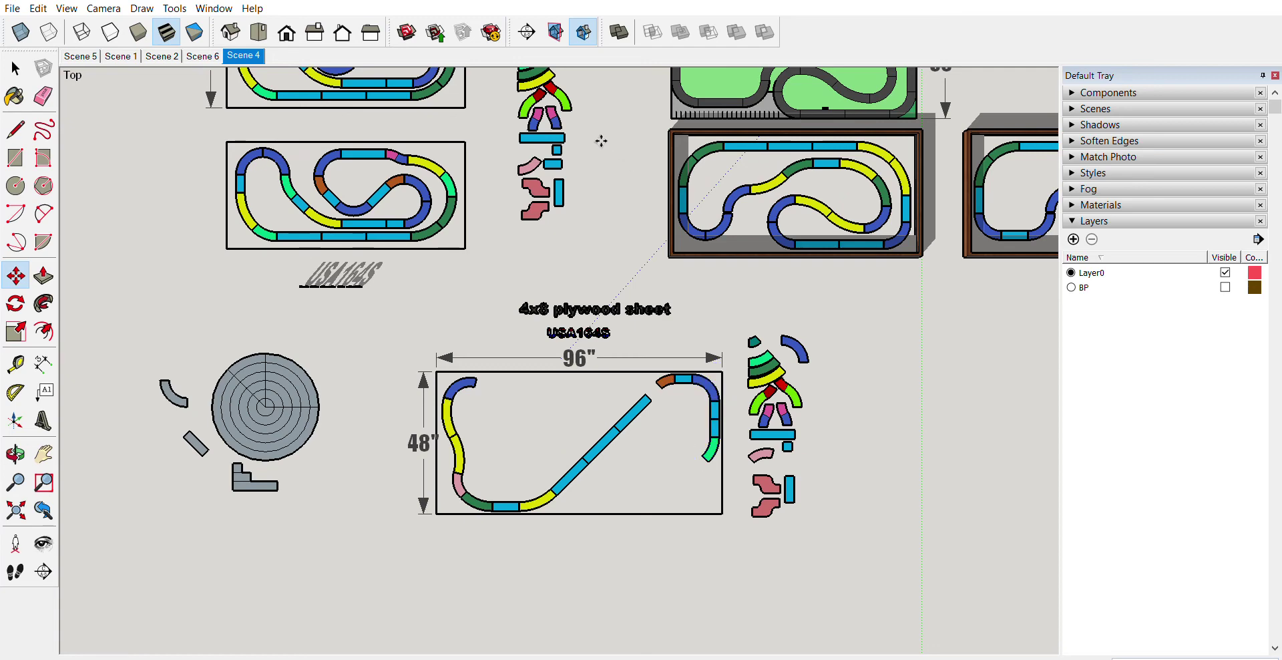
scroll(600, 137, "up", 1)
left_click(561, 160)
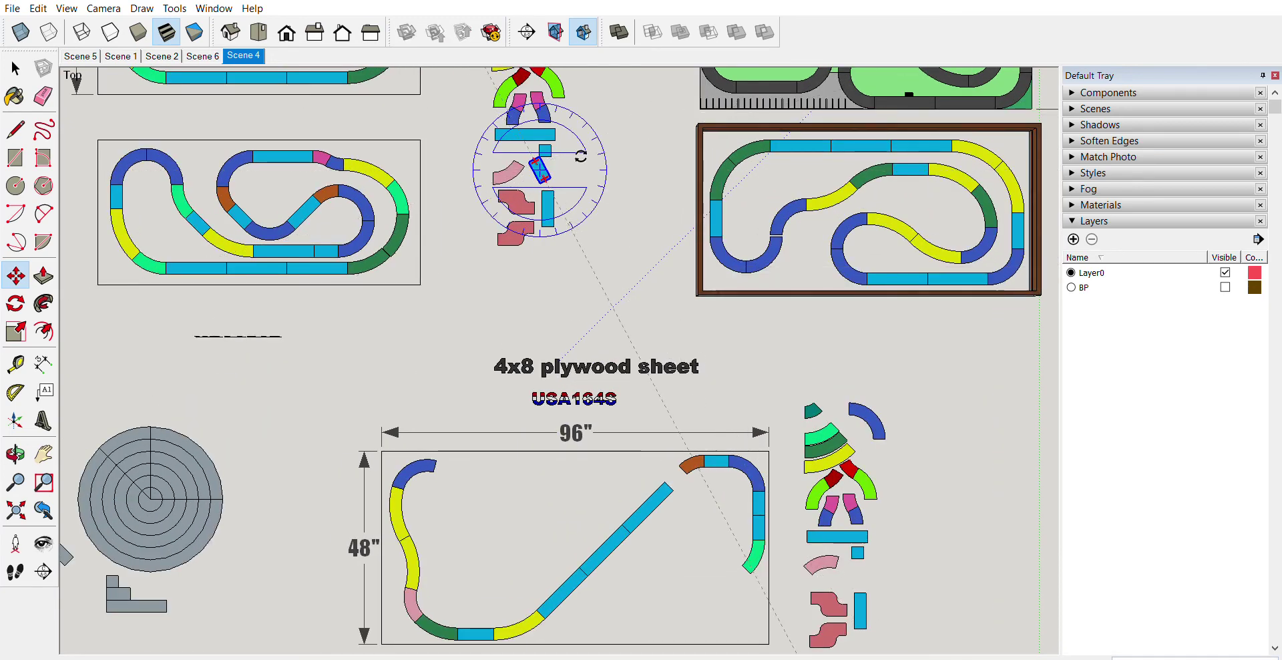
left_click(584, 167)
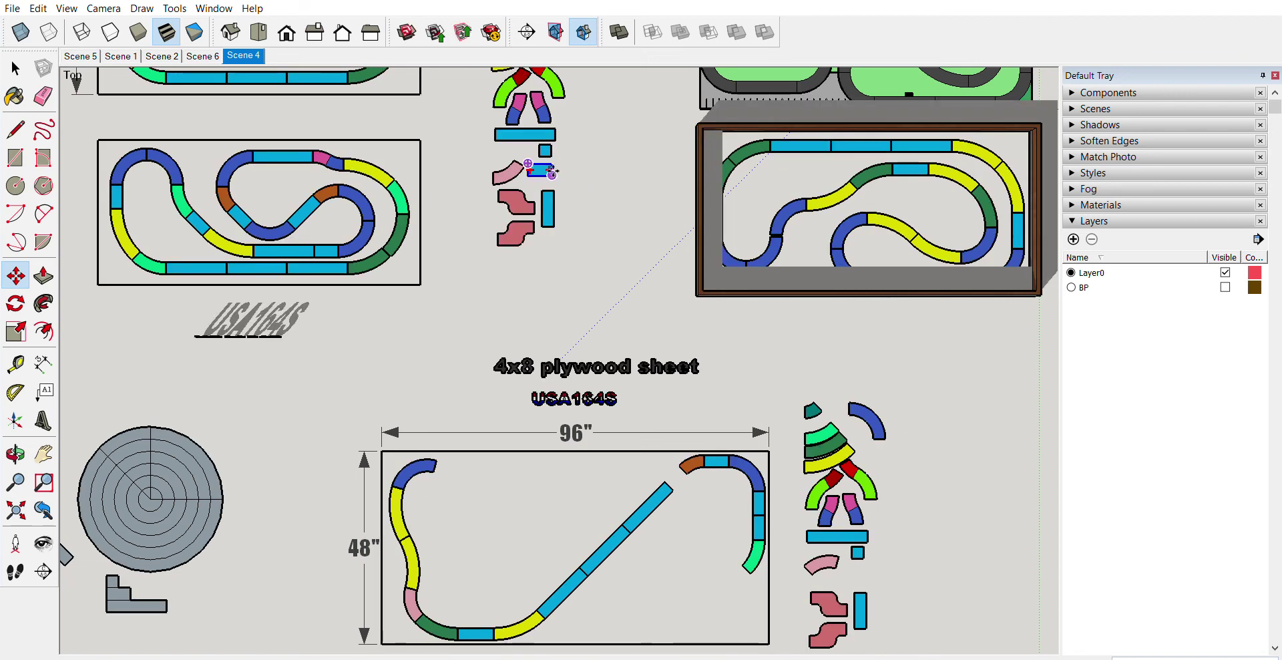
Turn the short blue straight about 45° and drop it between the diagonal and the brown curve.
left_click(630, 309)
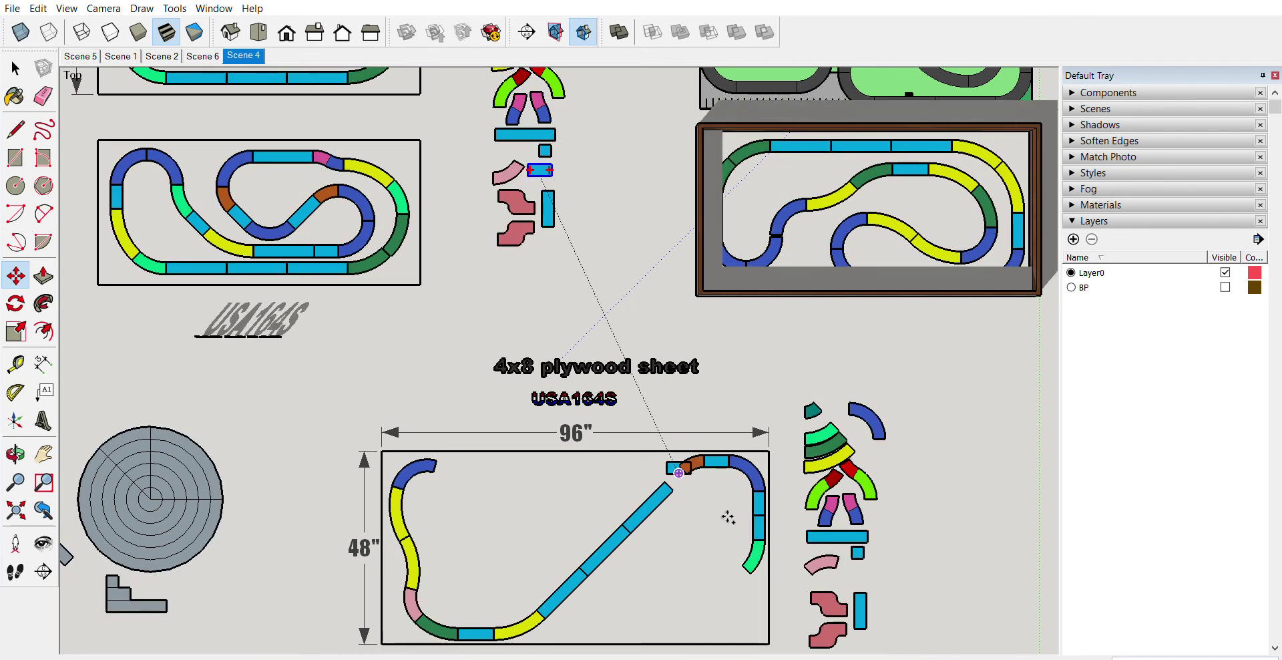
scroll(708, 494, "up", 3)
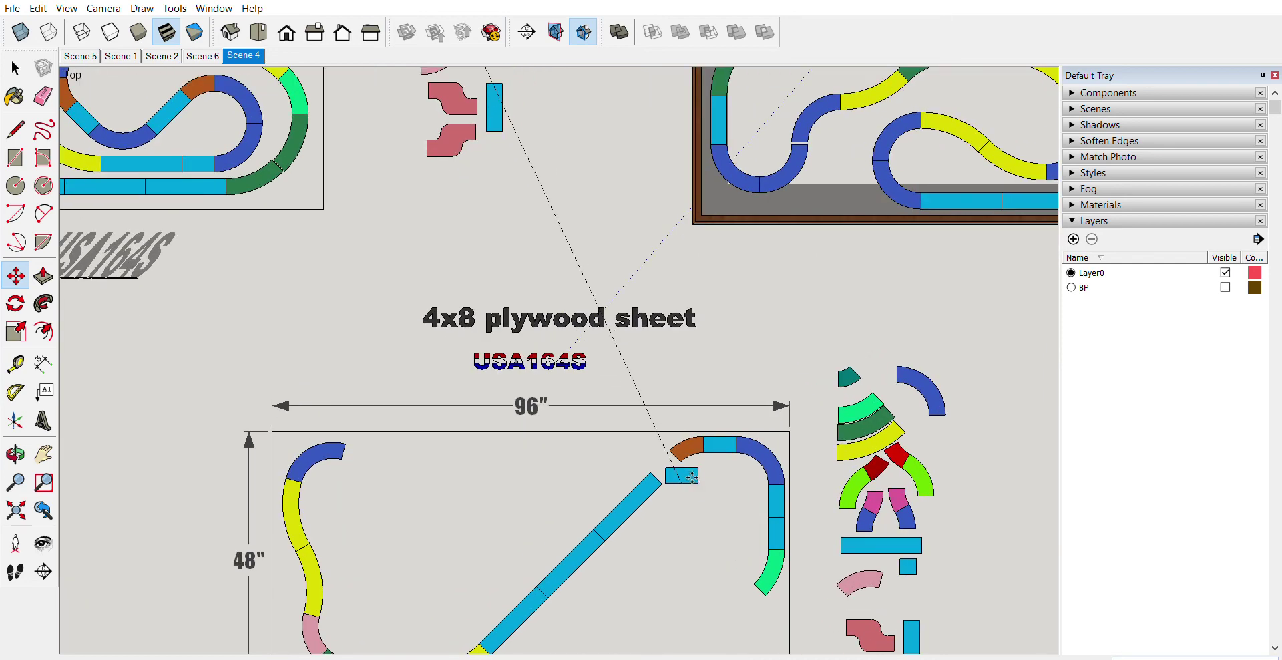
scroll(694, 478, "up", 4)
left_click(708, 443)
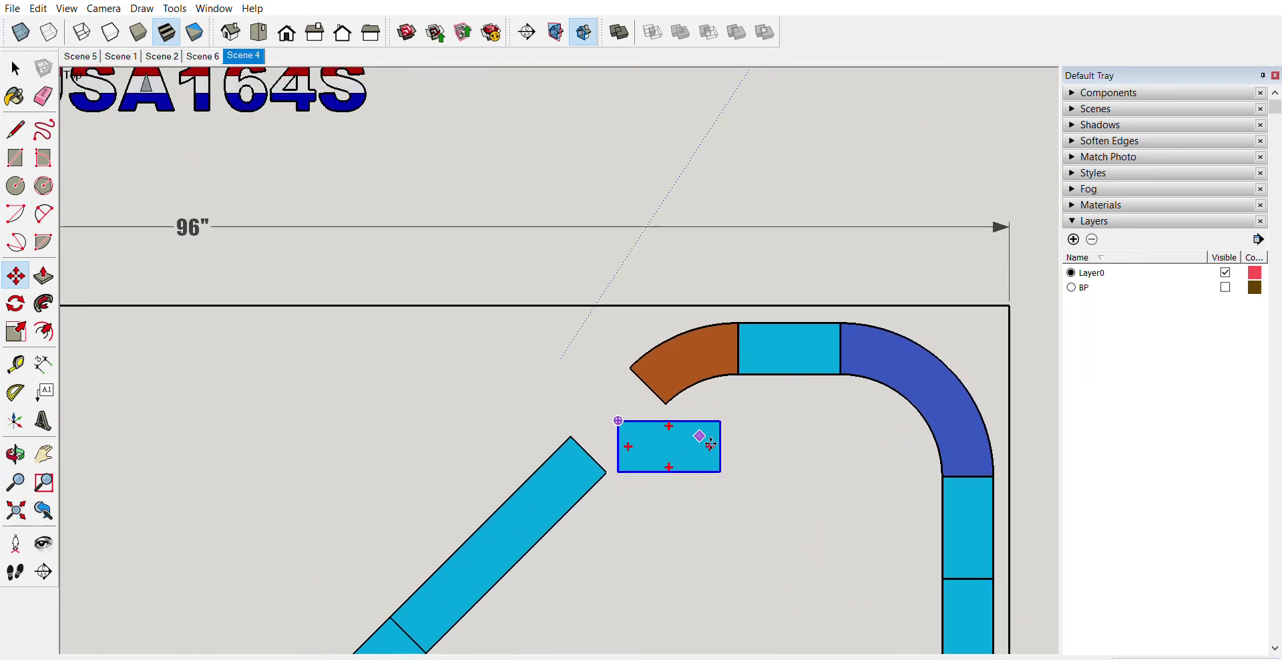
left_click(723, 438)
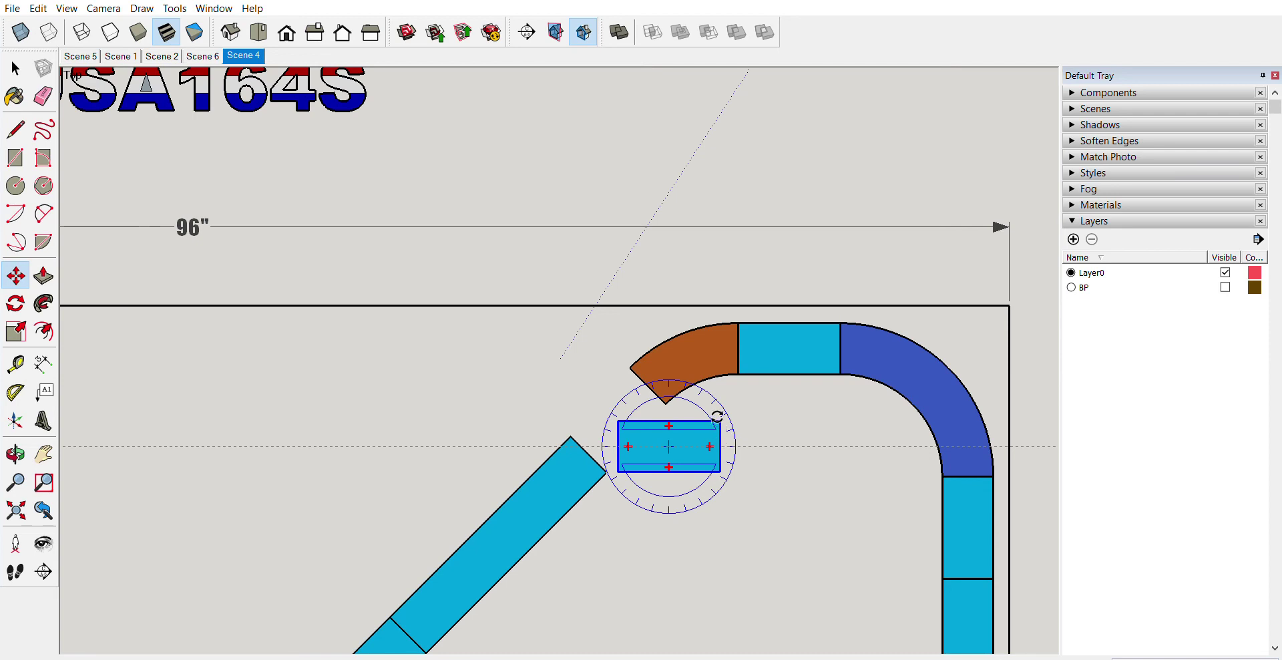
left_click(713, 399)
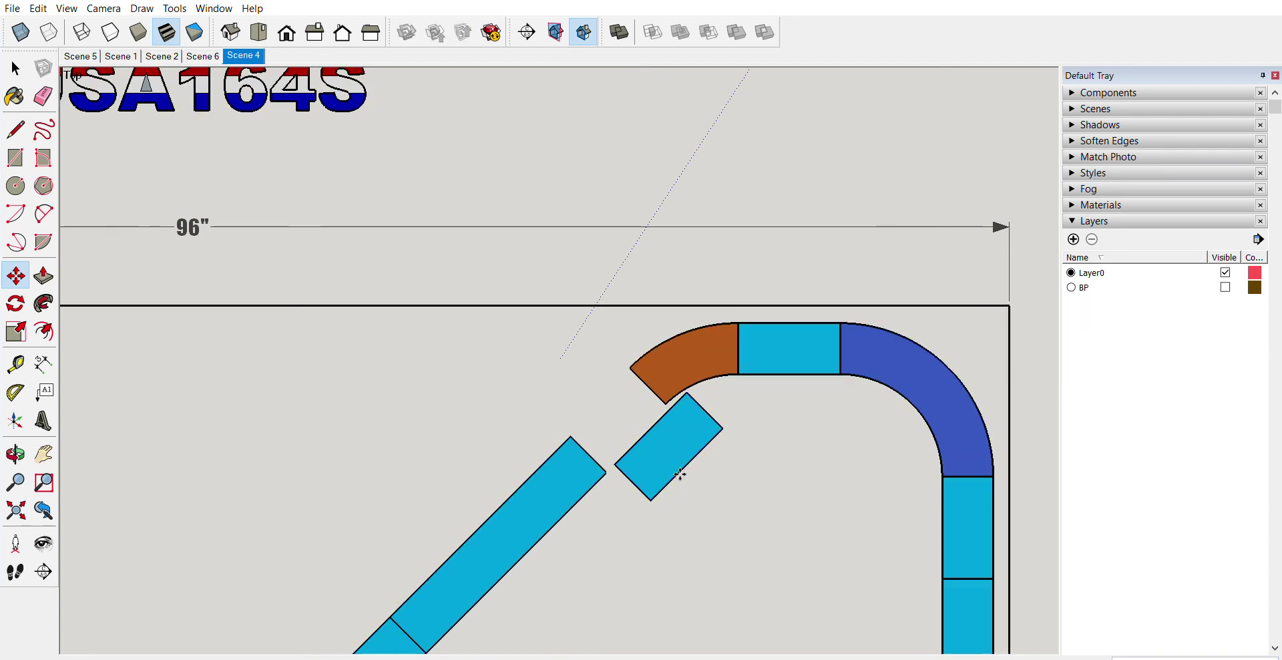
left_click(633, 483)
left_click(590, 446)
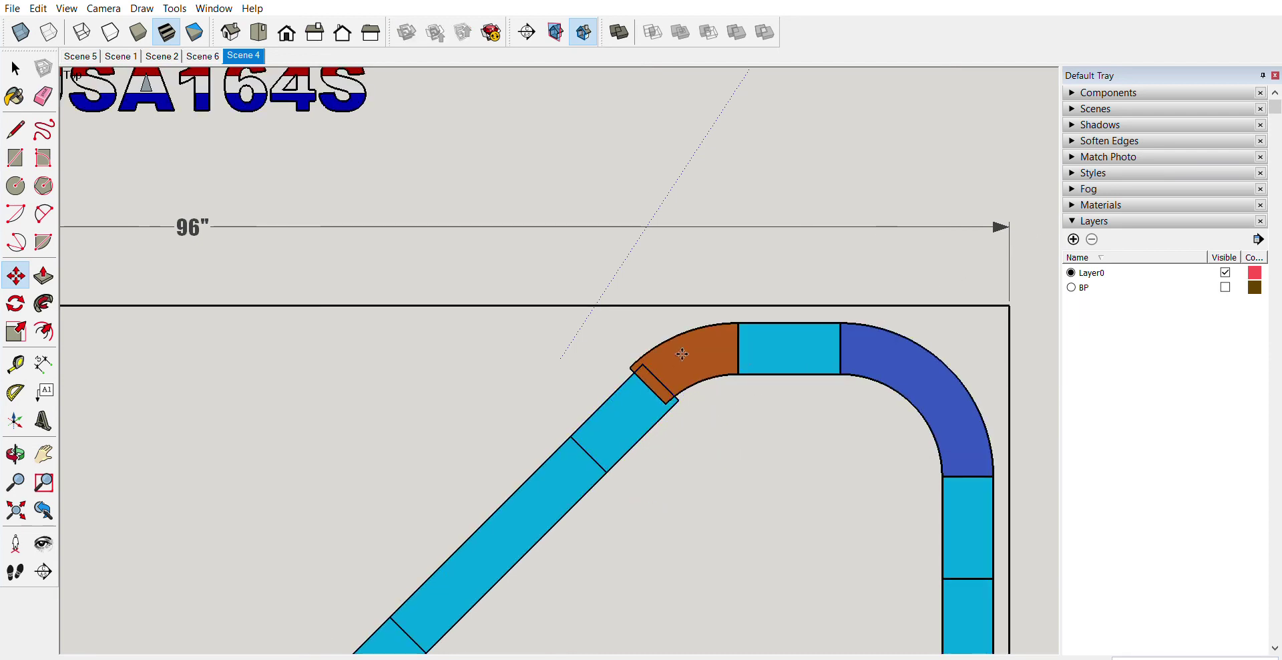
Realign the brown curve against the short straight, then pick up the orange curve.
left_click(740, 329)
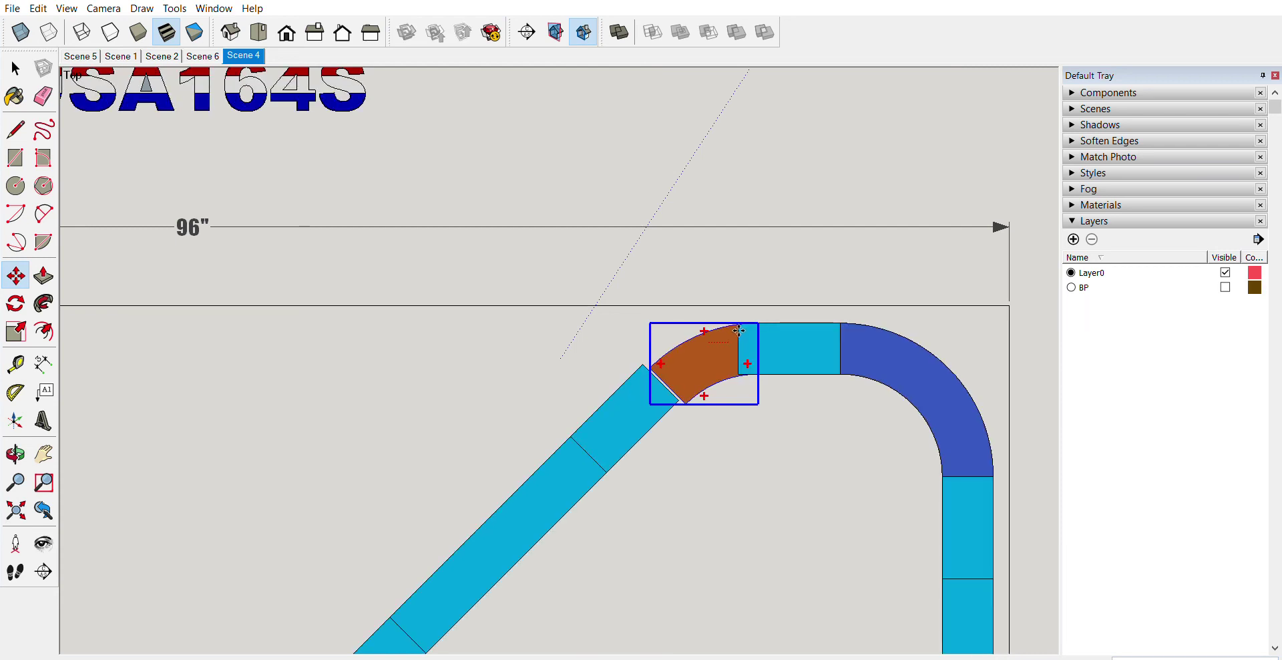
left_click(727, 348)
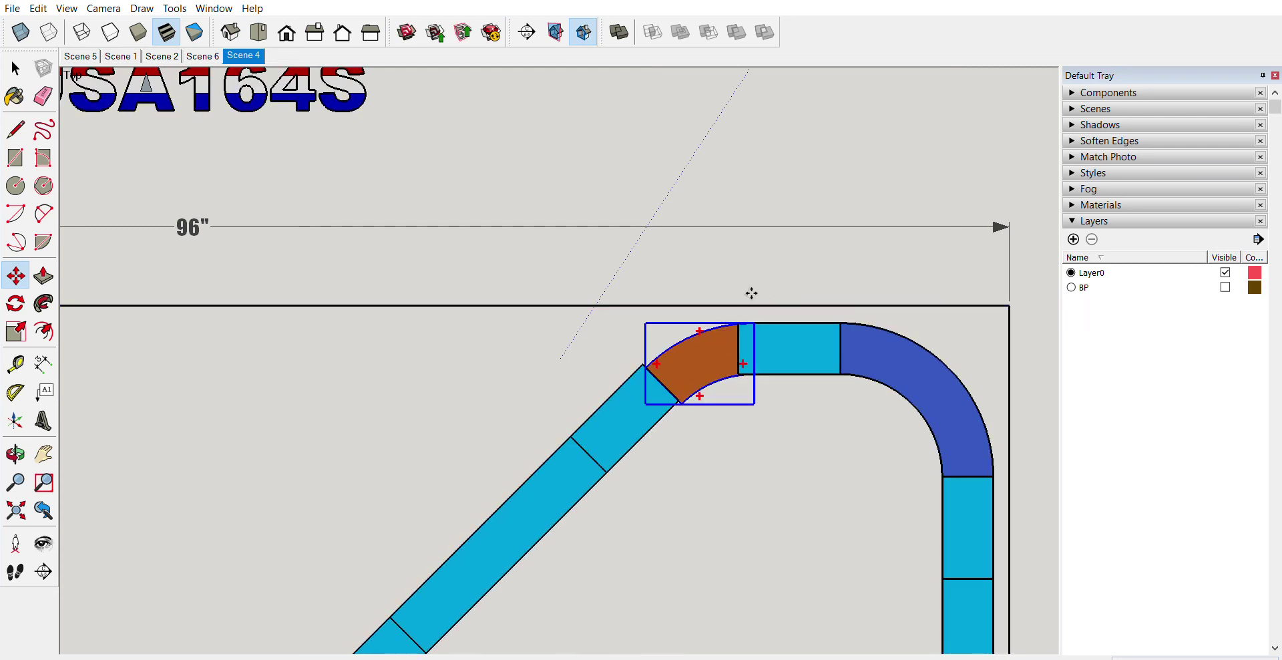
left_click(727, 350)
left_click(724, 309)
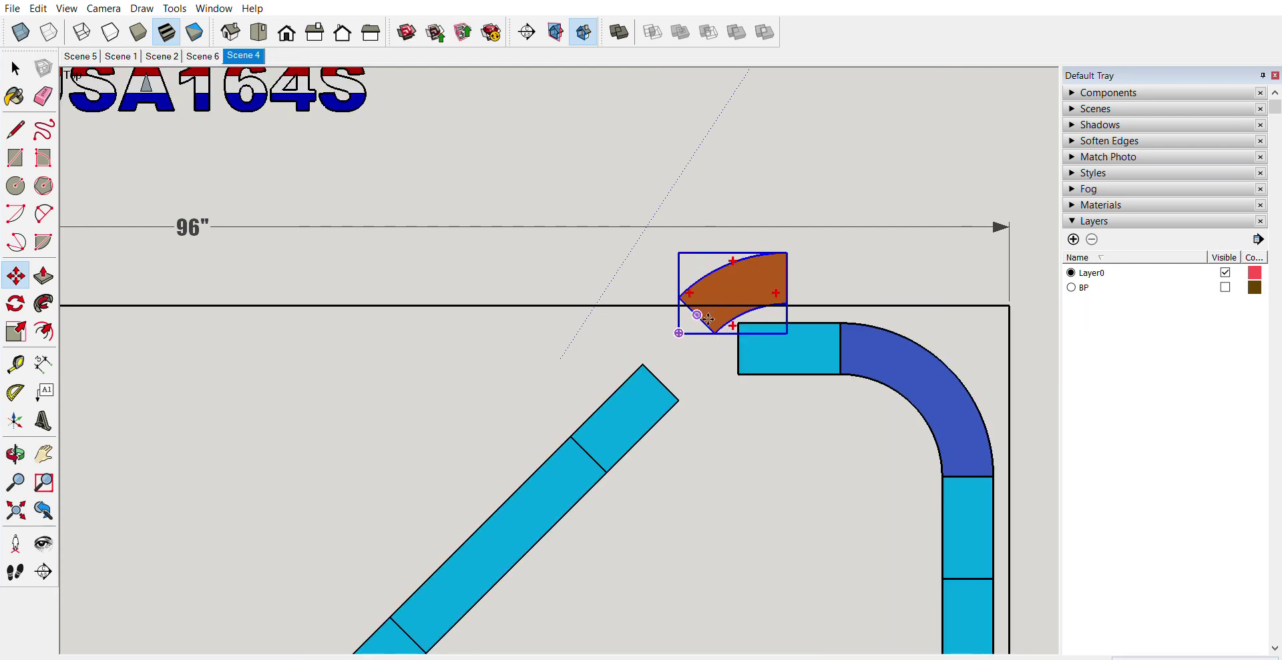
Set the orange curve between the two straights and snap the cyan-and-blue corner group onto its end.
left_click(697, 313)
left_click(661, 382)
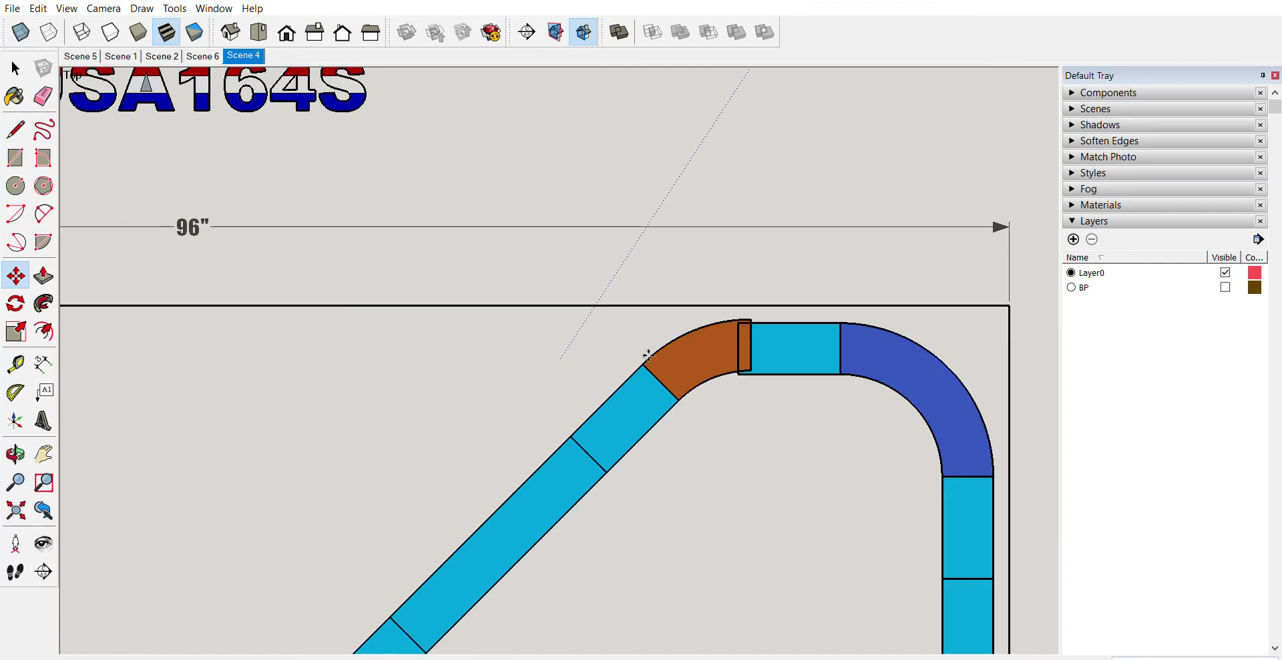
left_click(809, 351)
left_click(889, 345)
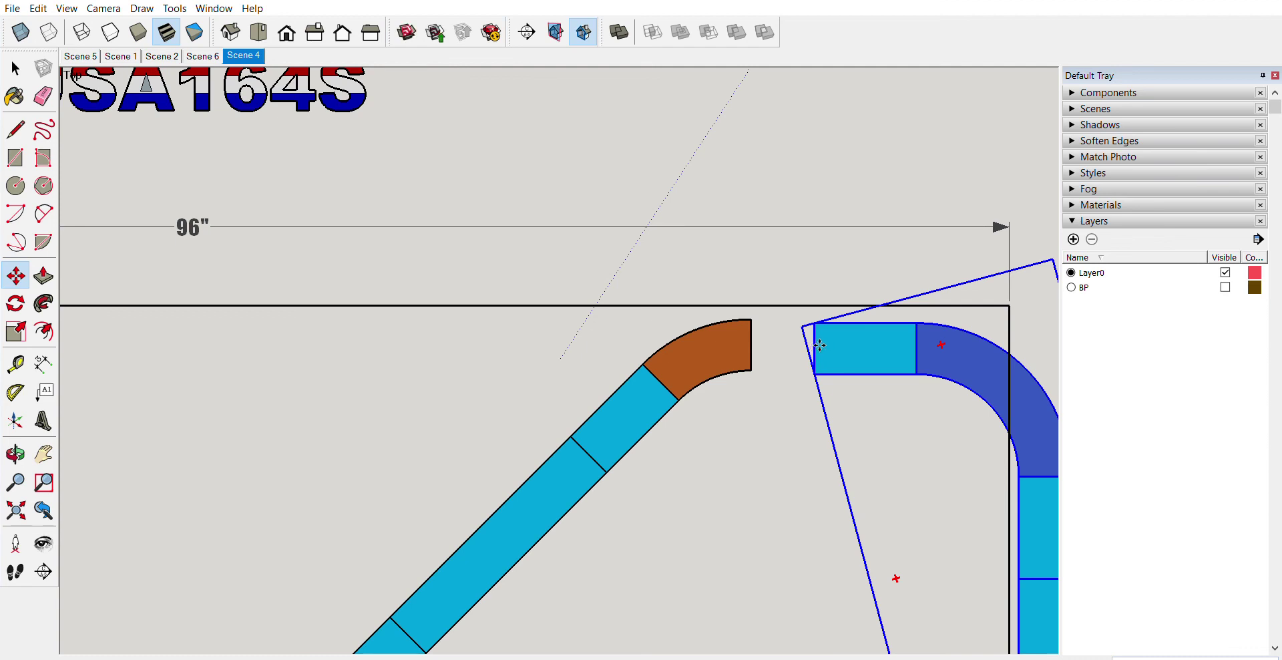
left_click(815, 345)
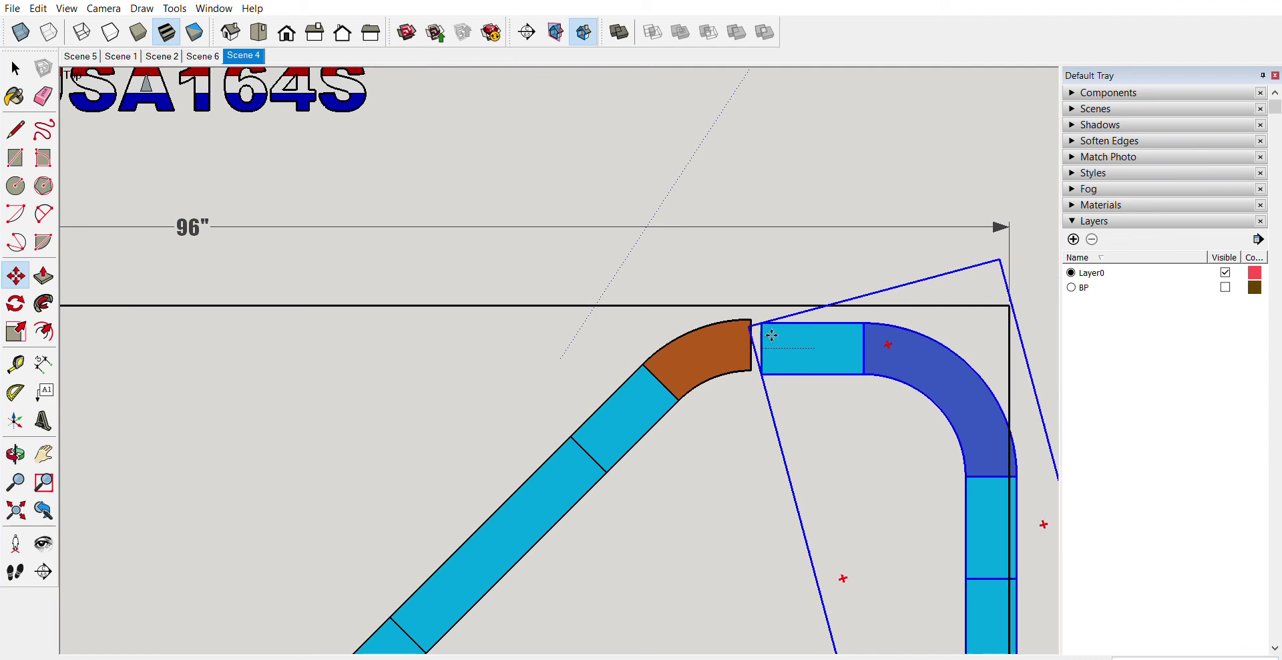
scroll(768, 333, "up", 3)
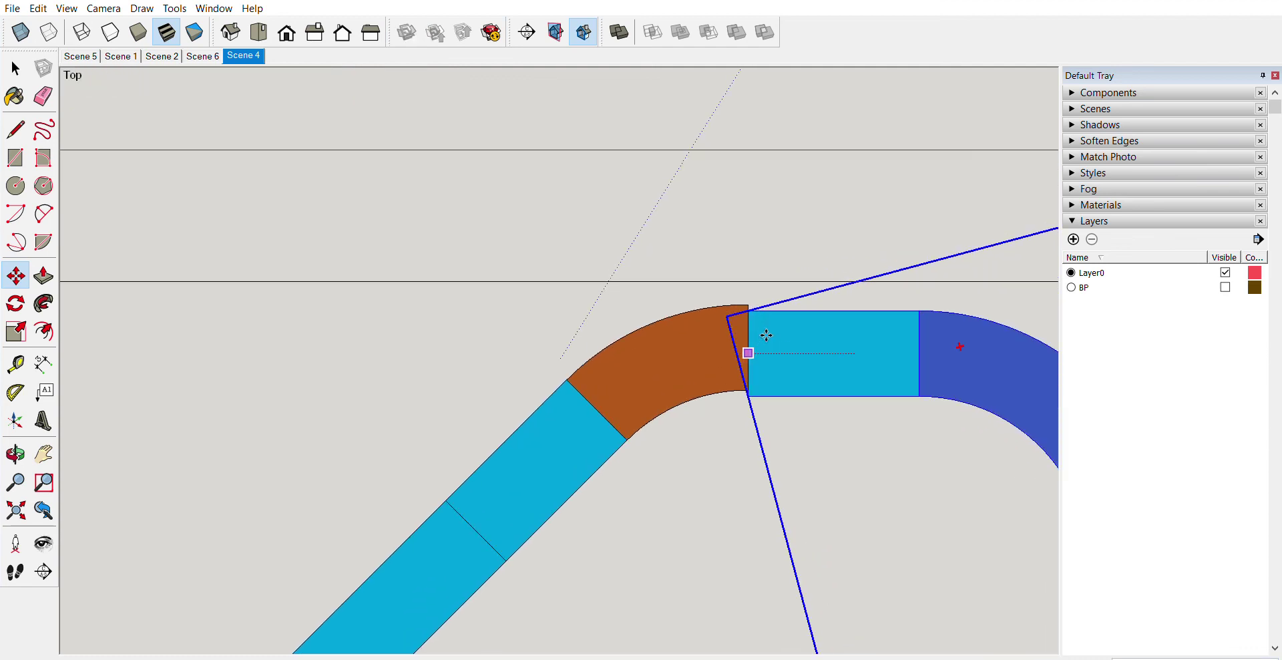
left_click(762, 336)
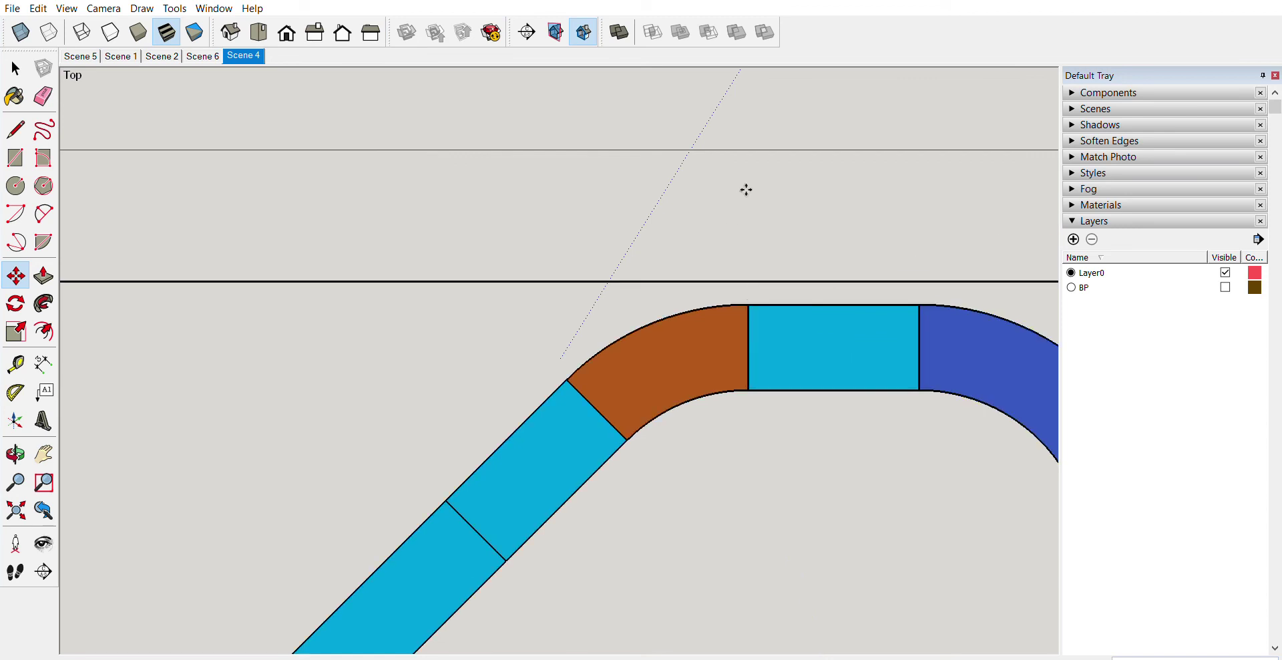
scroll(746, 189, "down", 5)
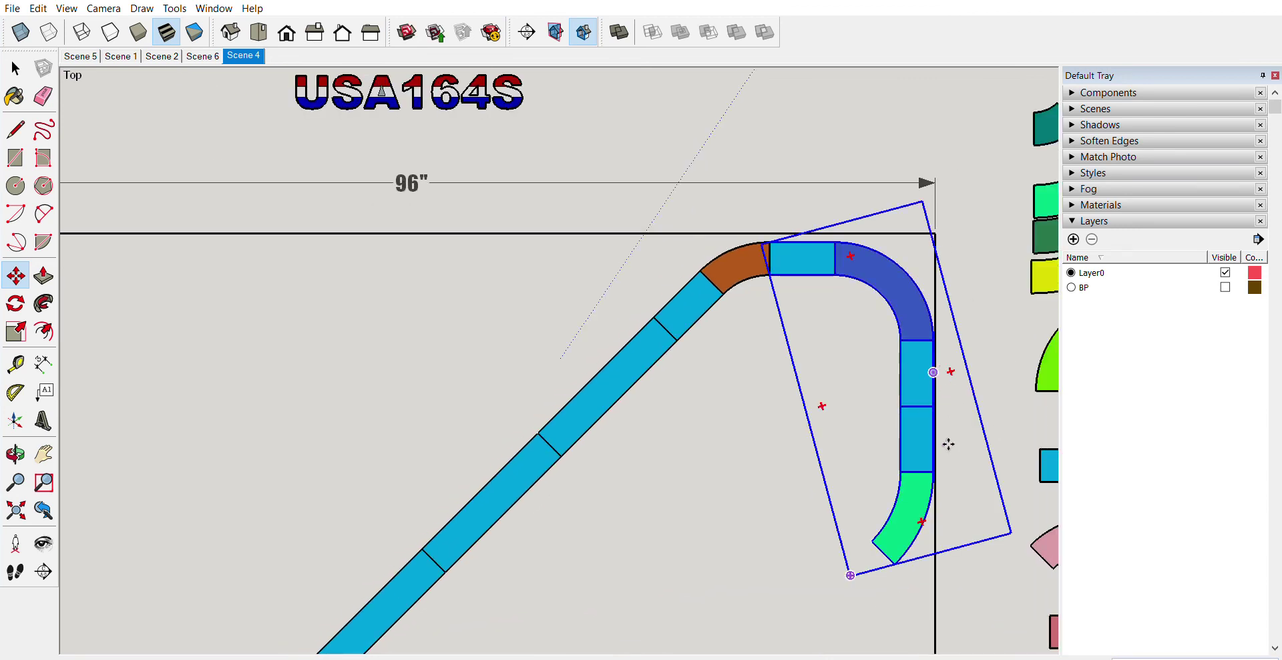
scroll(962, 207, "down", 3)
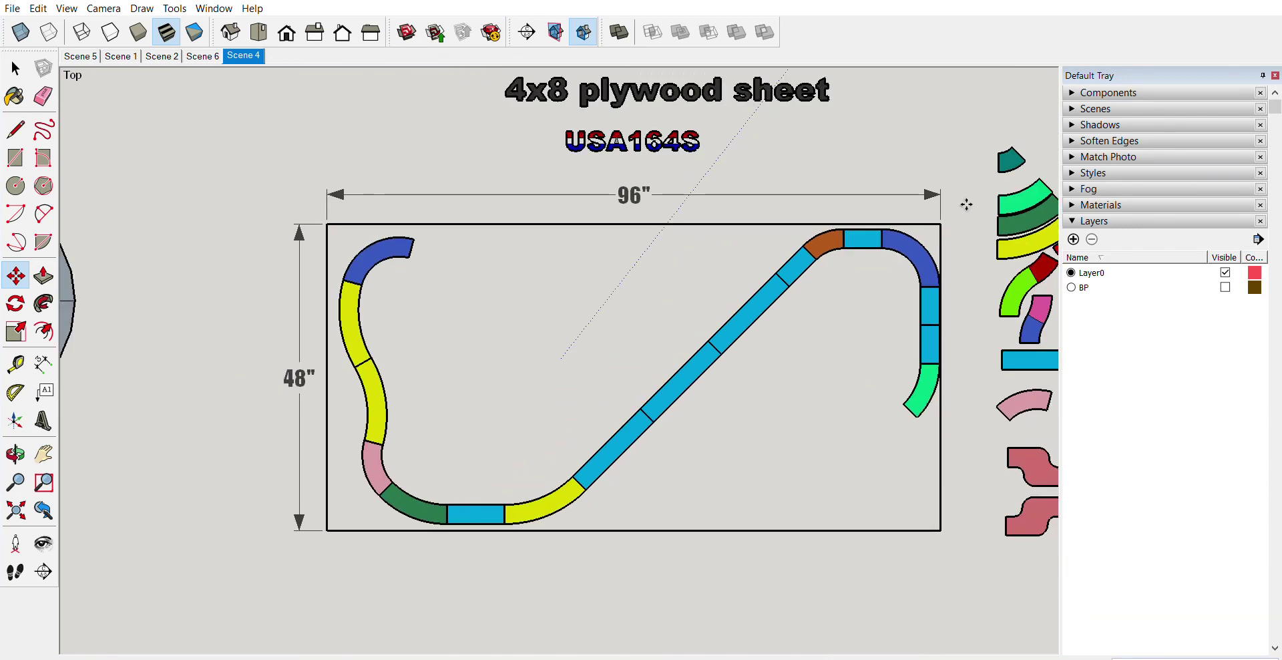
Select all track pieces with a crossing window, shift them slightly left, then clear the selection.
key("space")
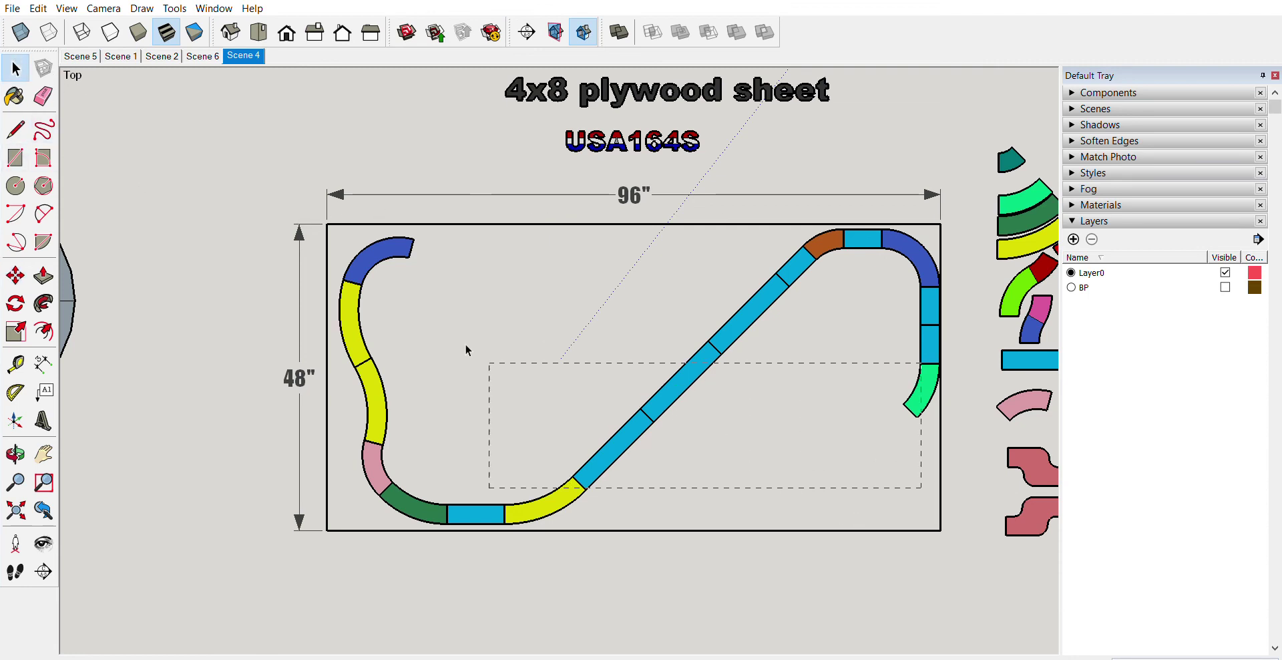
left_click_drag(344, 237, 340, 243)
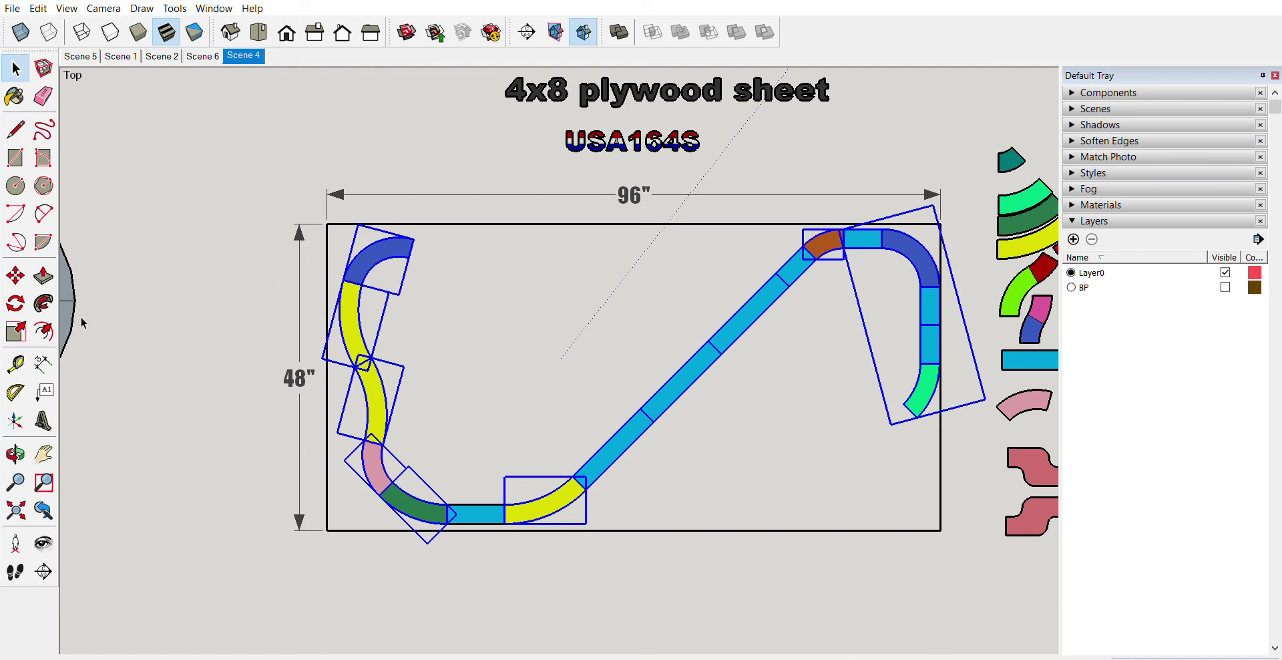
left_click(15, 275)
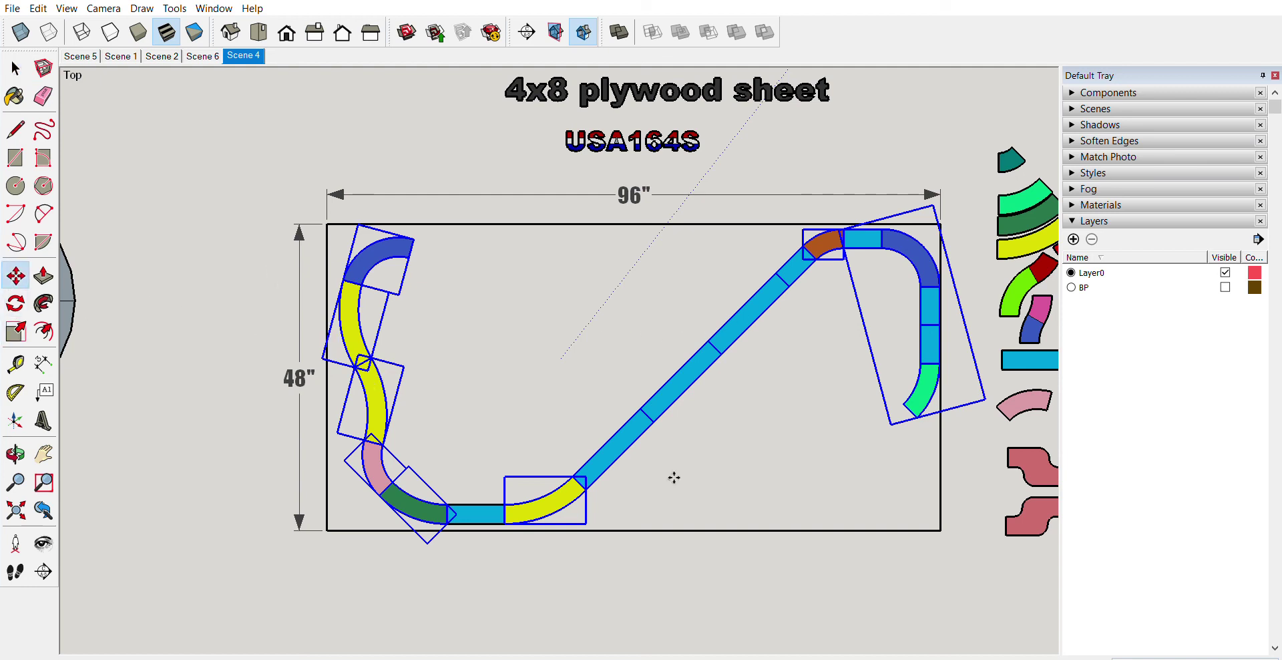
left_click(672, 399)
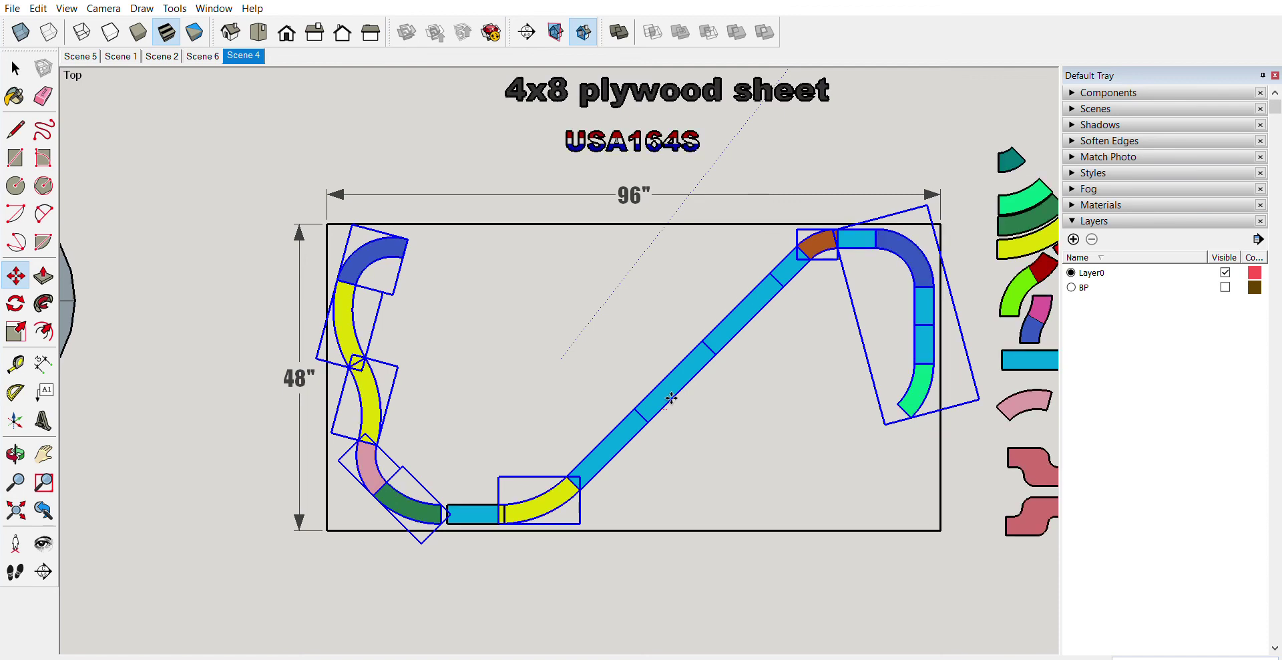
key("space")
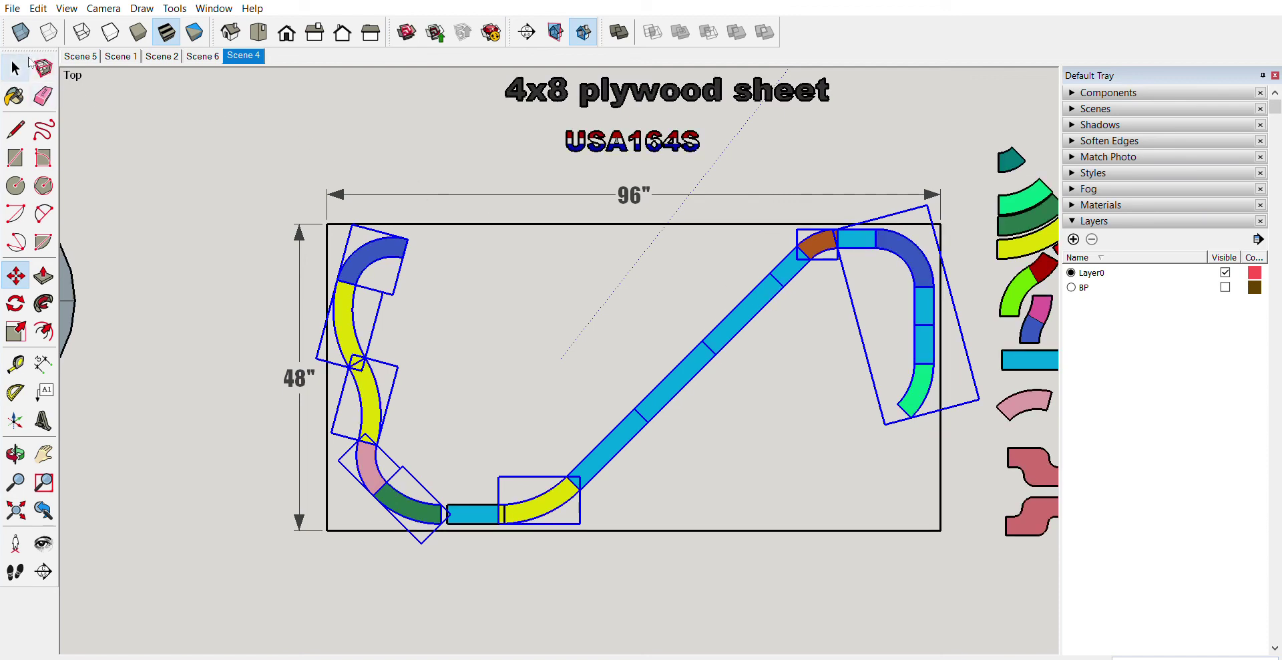
left_click(160, 120)
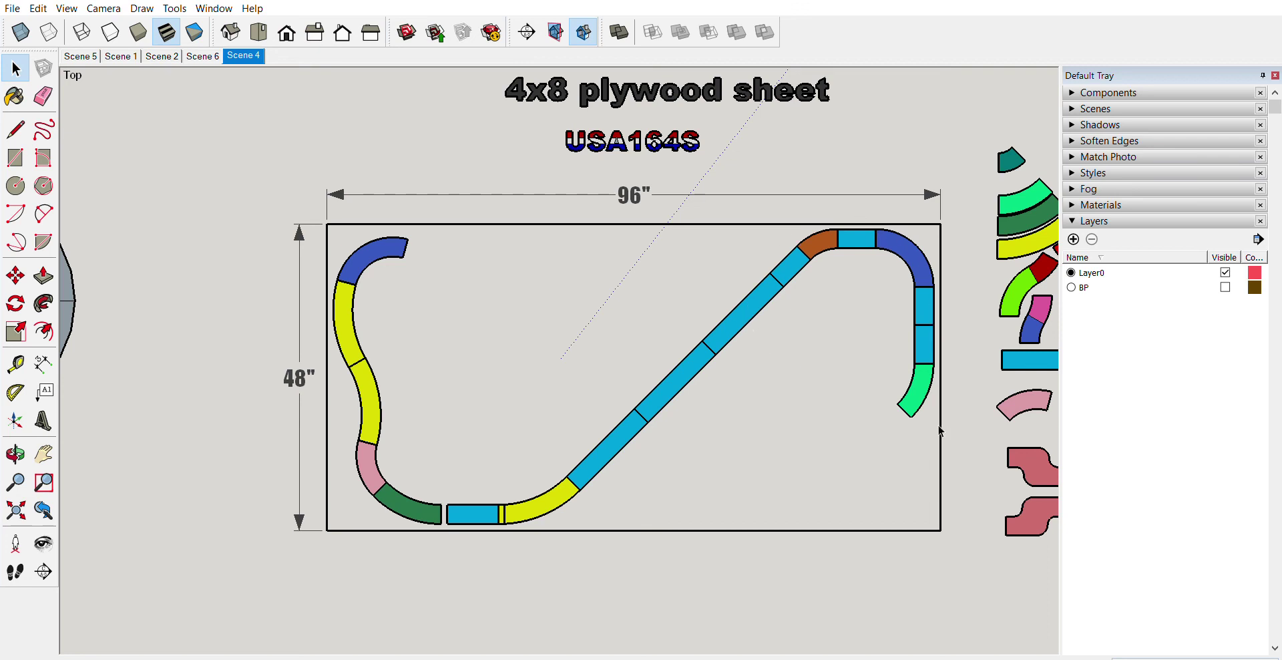
Slide the bottom cyan straight flush against the green curve, then return to the Scene 4 top view.
scroll(460, 524, "up", 5)
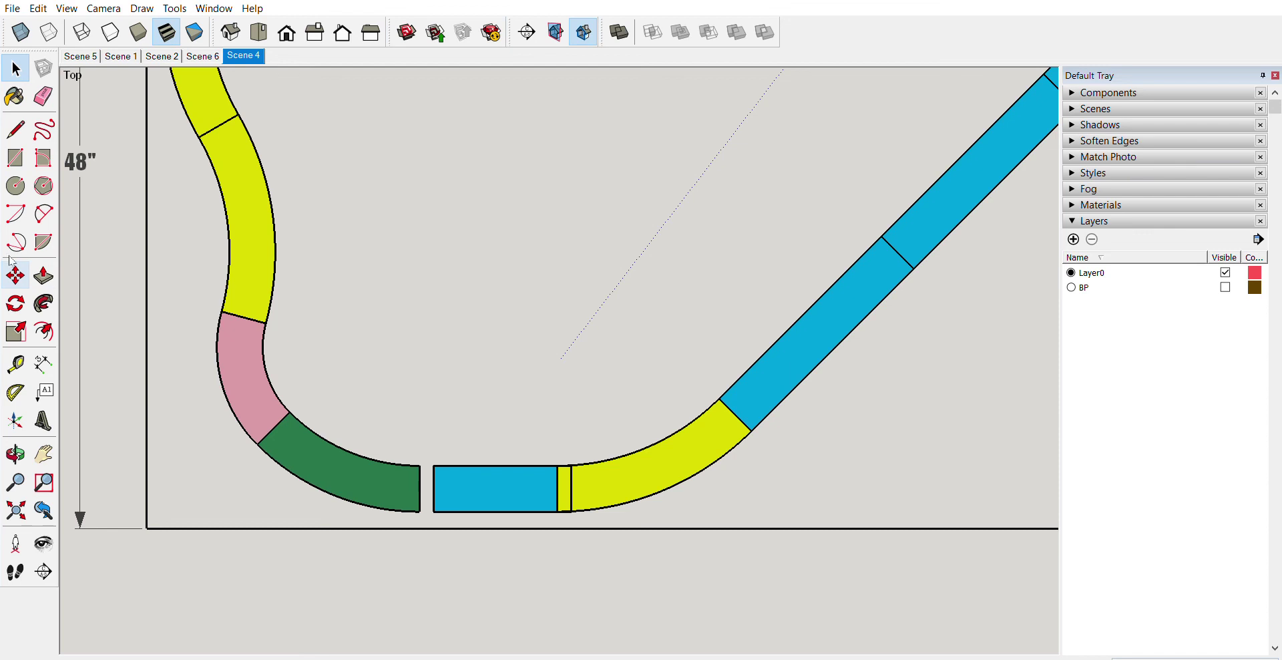
left_click(16, 275)
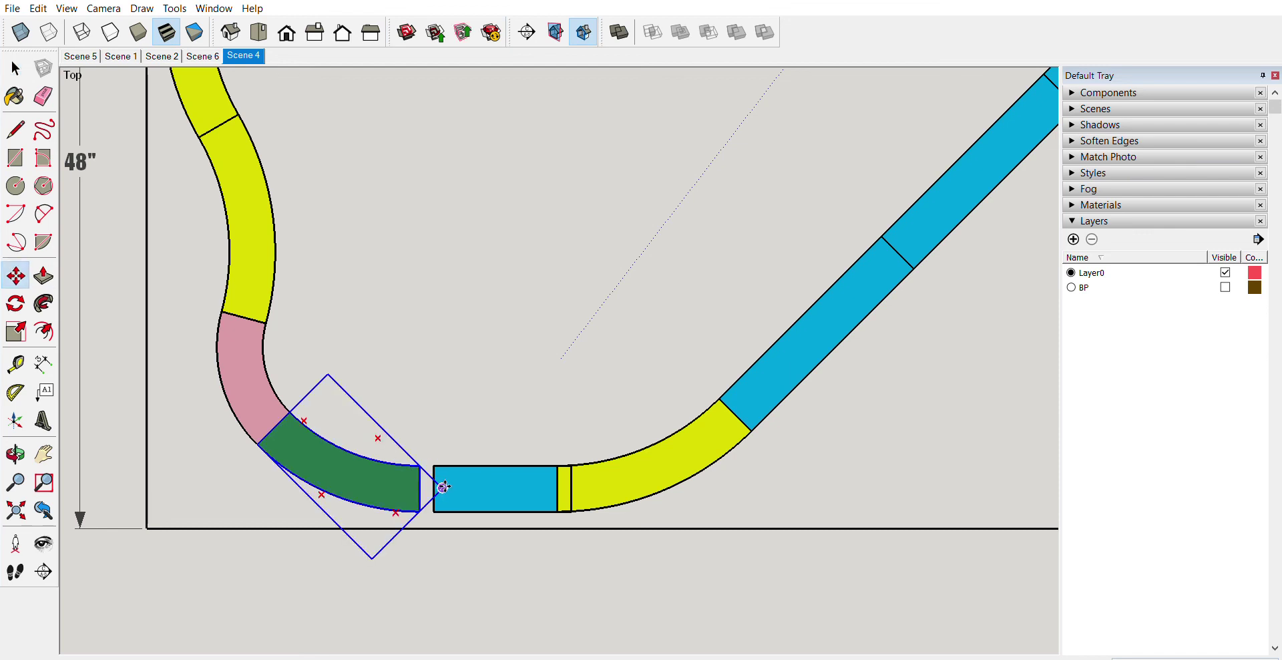
scroll(441, 486, "up", 2)
left_click_drag(440, 484, 420, 486)
scroll(532, 428, "down", 2)
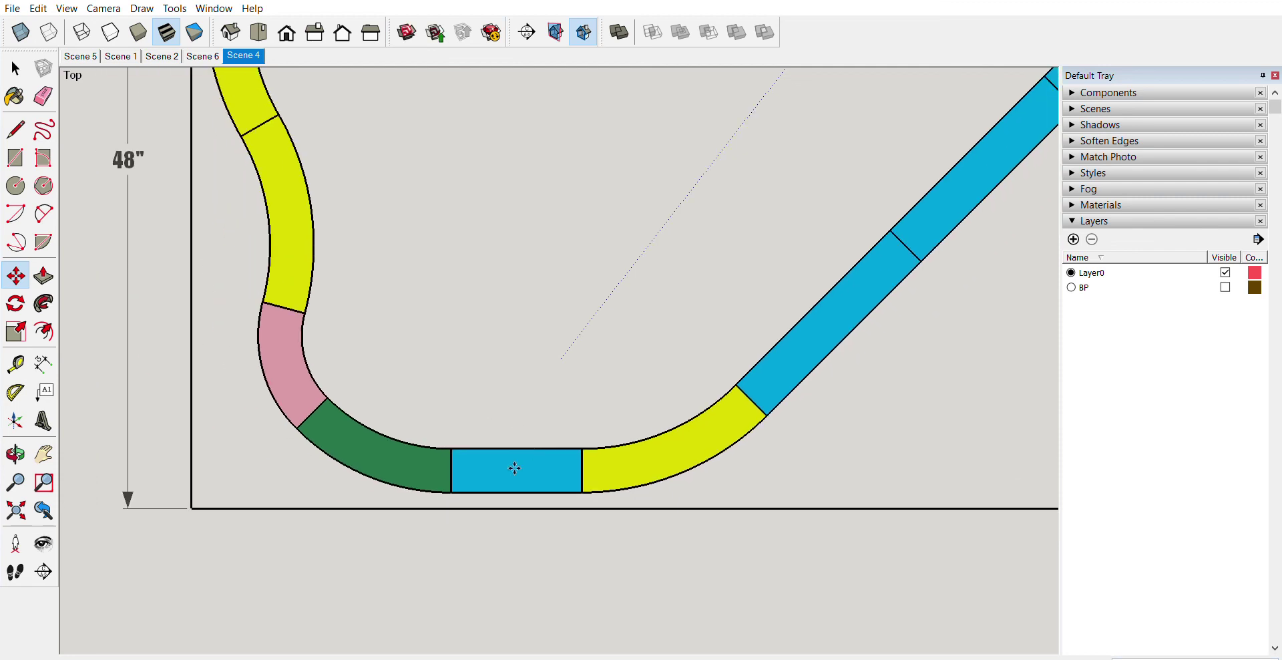
scroll(135, 568, "down", 1)
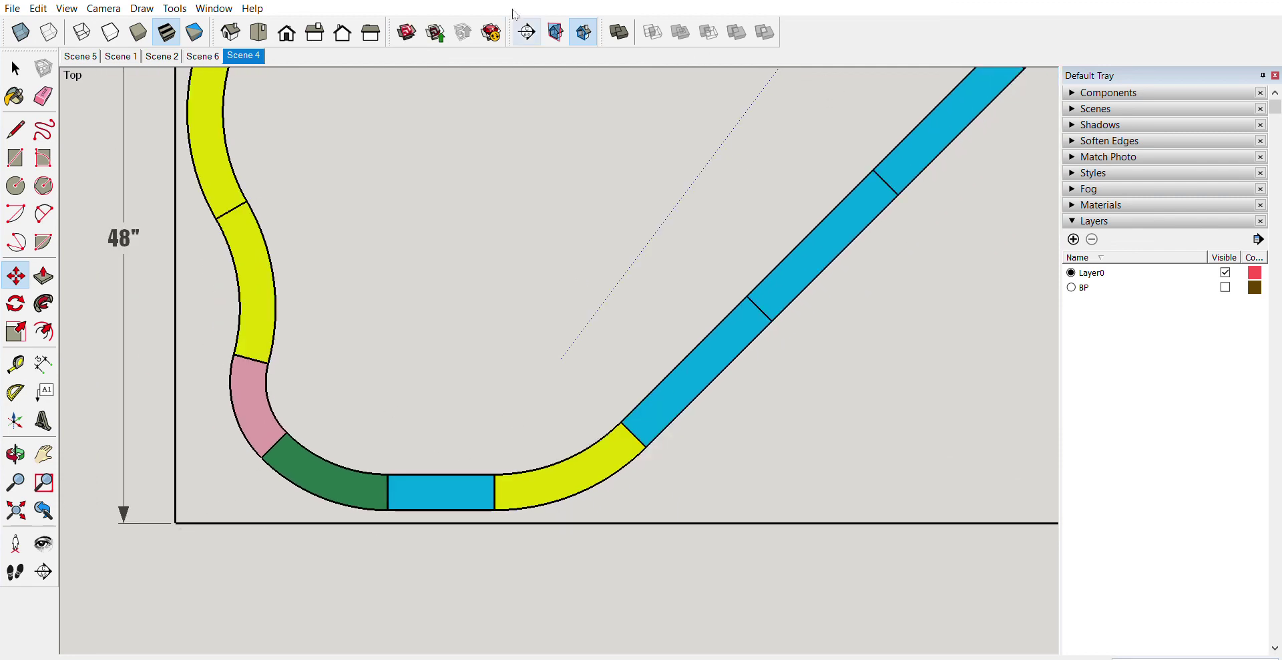
left_click(235, 53)
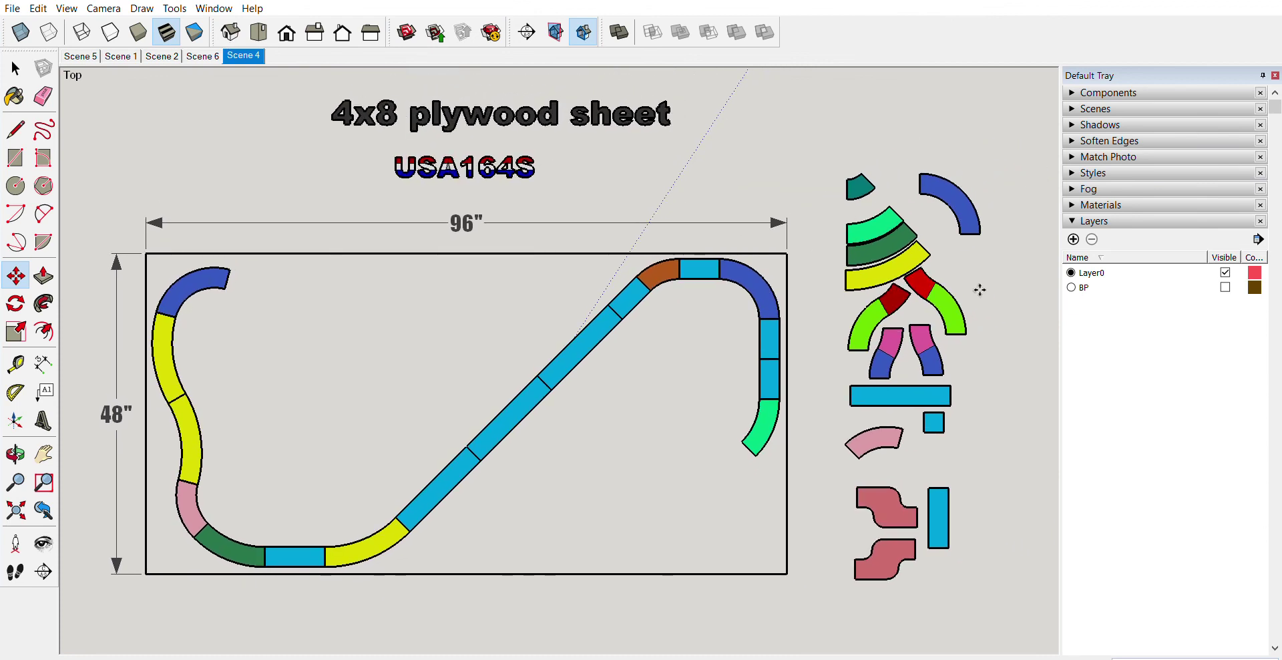
Rotate the pink-and-blue spare piece, then switch to the Scene 1 perspective view.
left_click(921, 293)
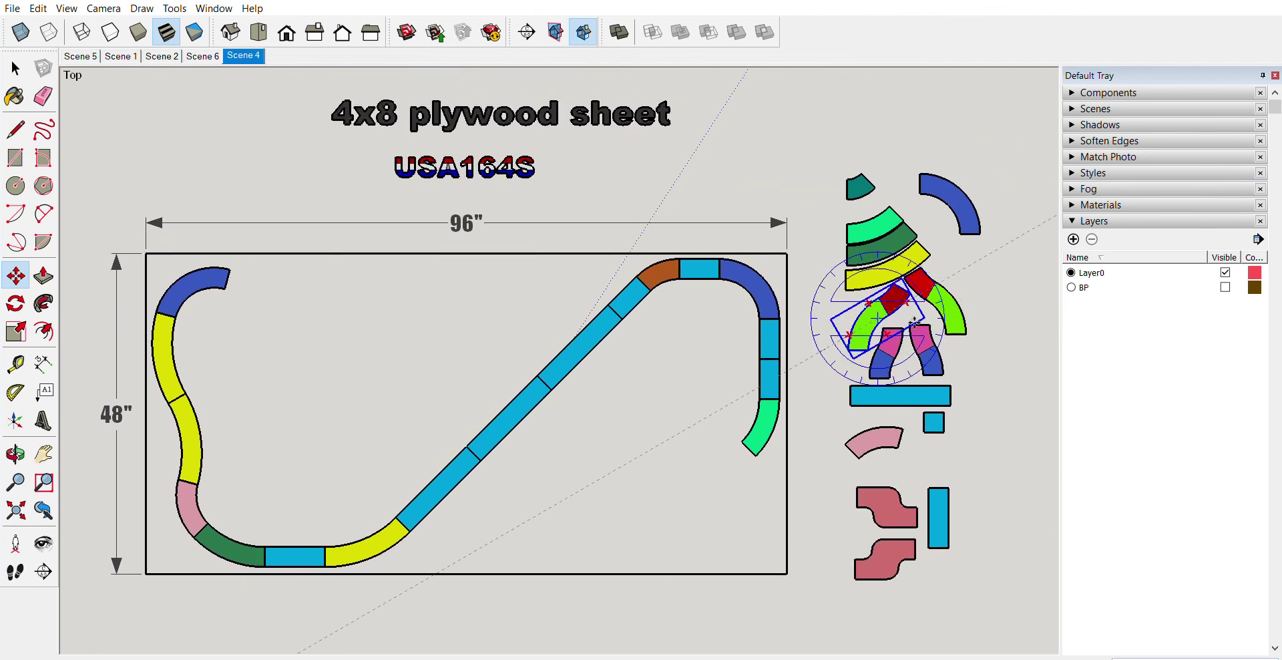
left_click(961, 351)
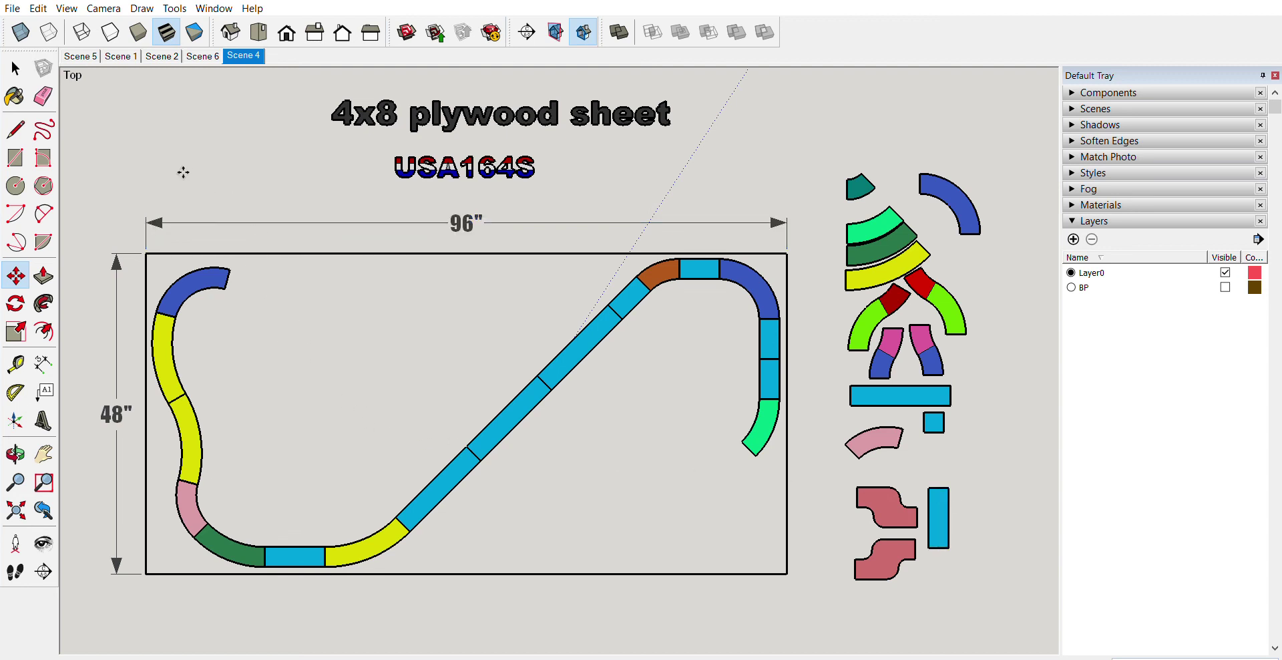
left_click(15, 62)
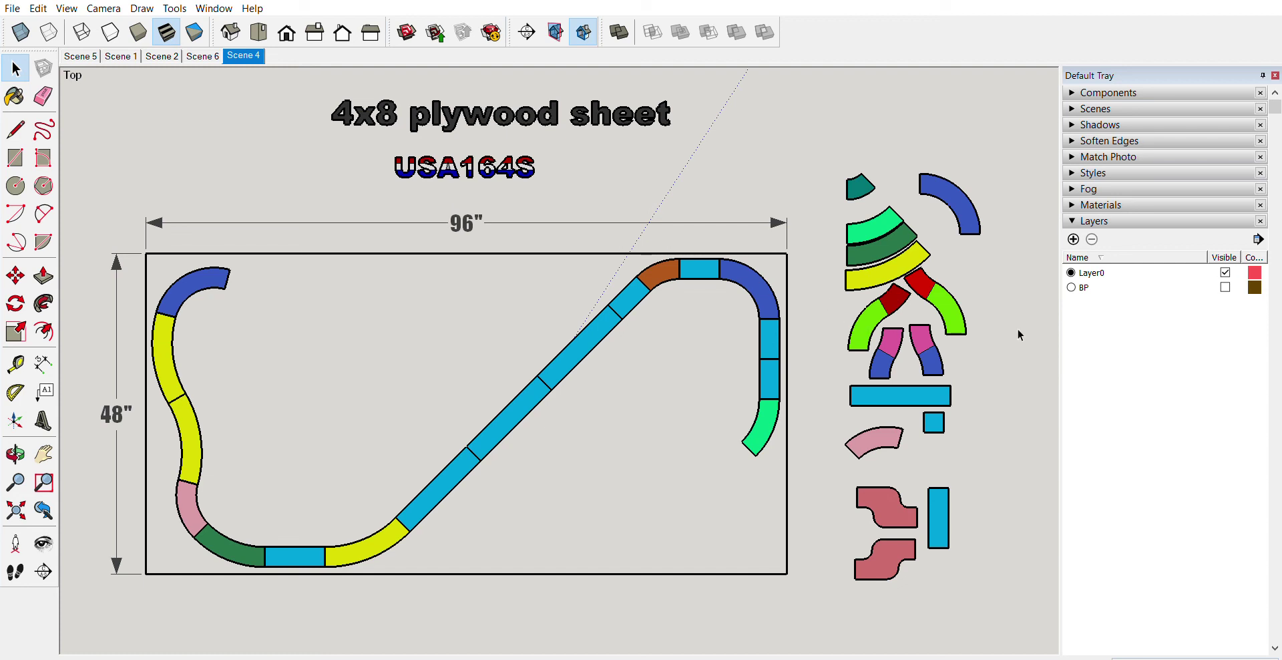
left_click(111, 54)
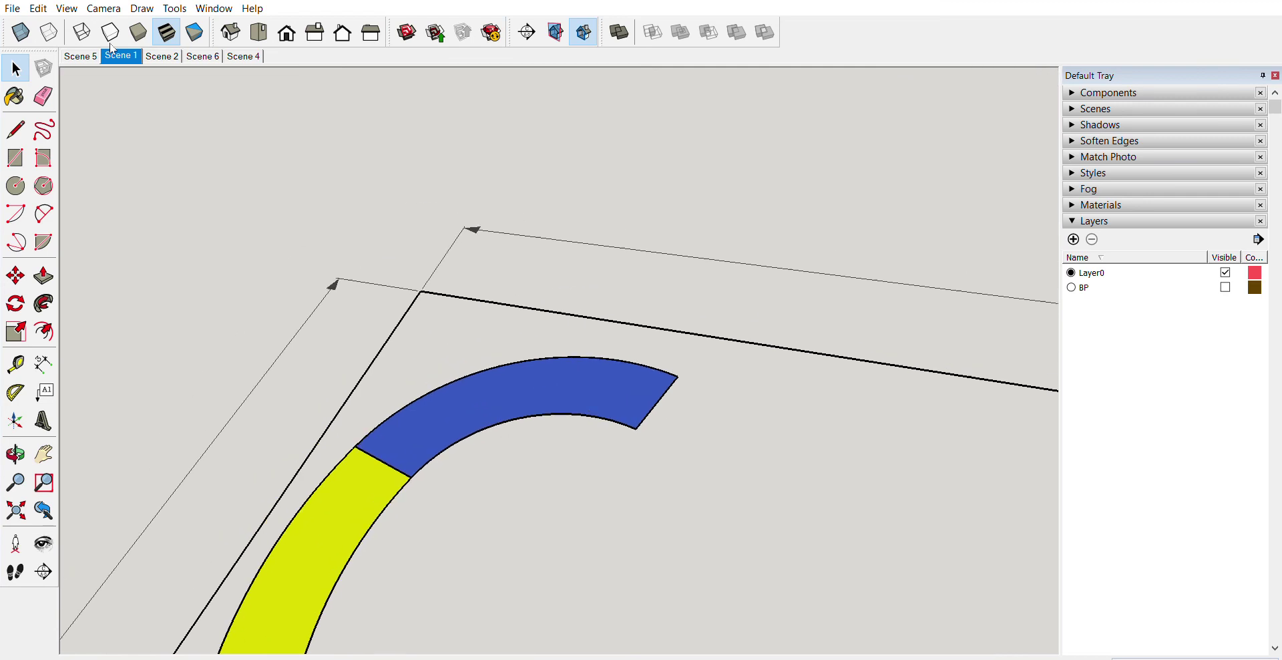